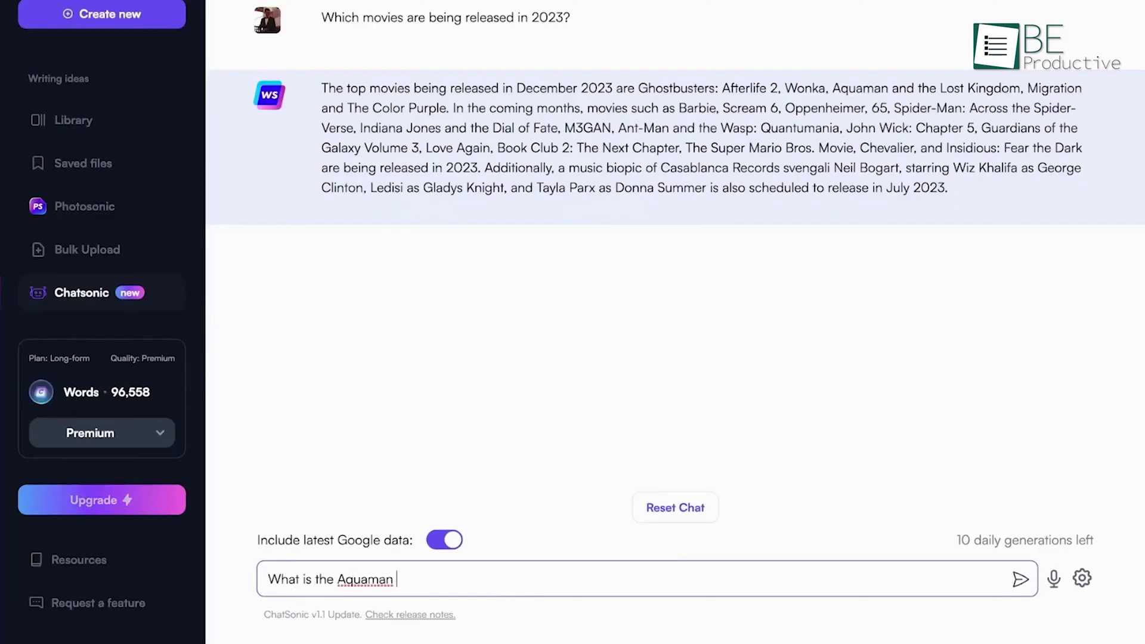
- Send the Chatsonic follow-up 'What is the Aquaman one about?'
{"action": "type", "text": "?"}
{"action": "key", "text": "Return"}
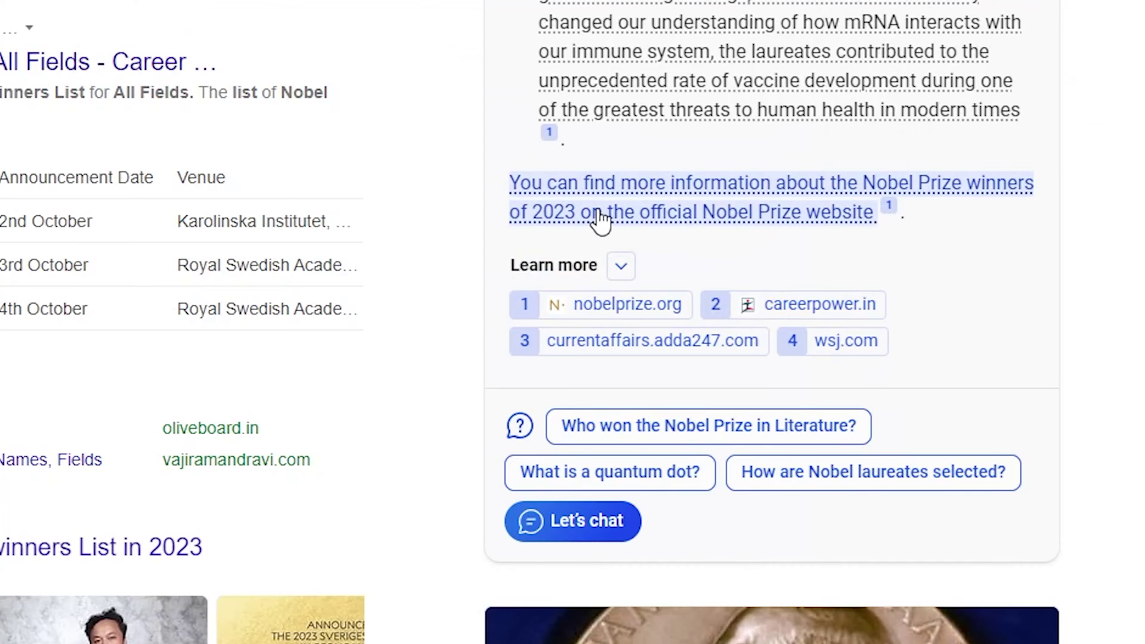
- Submit the 2023 Nobel Prize winners query and open the cited NobelPrize.org 2023 prizes page
{"action": "left_click", "coordinate": [596, 220]}
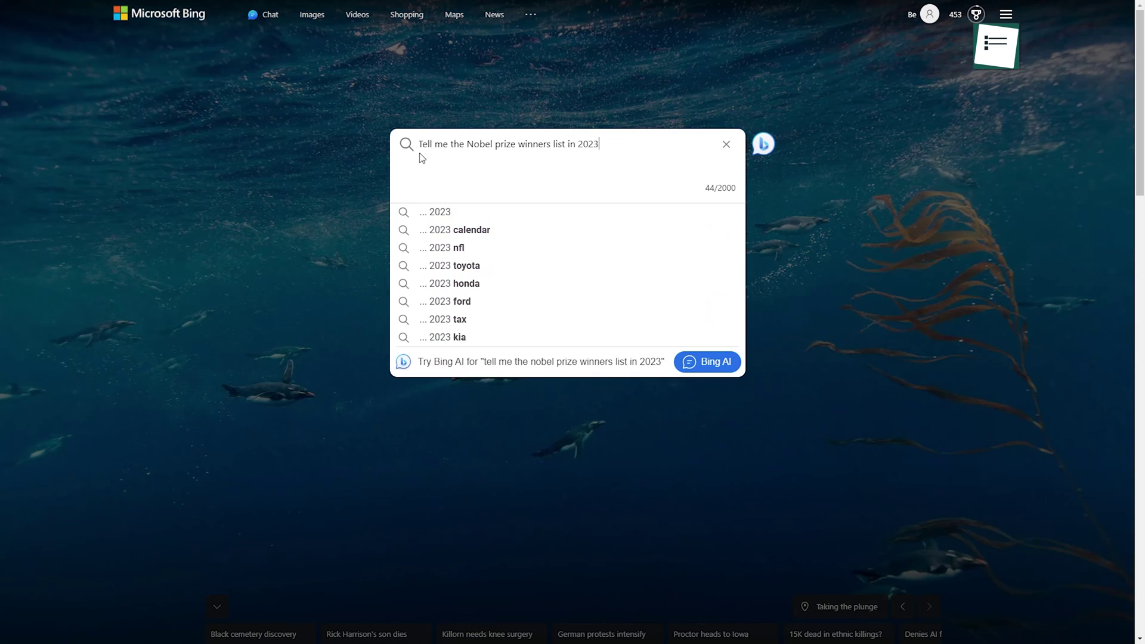
{"action": "left_click", "coordinate": [407, 145]}
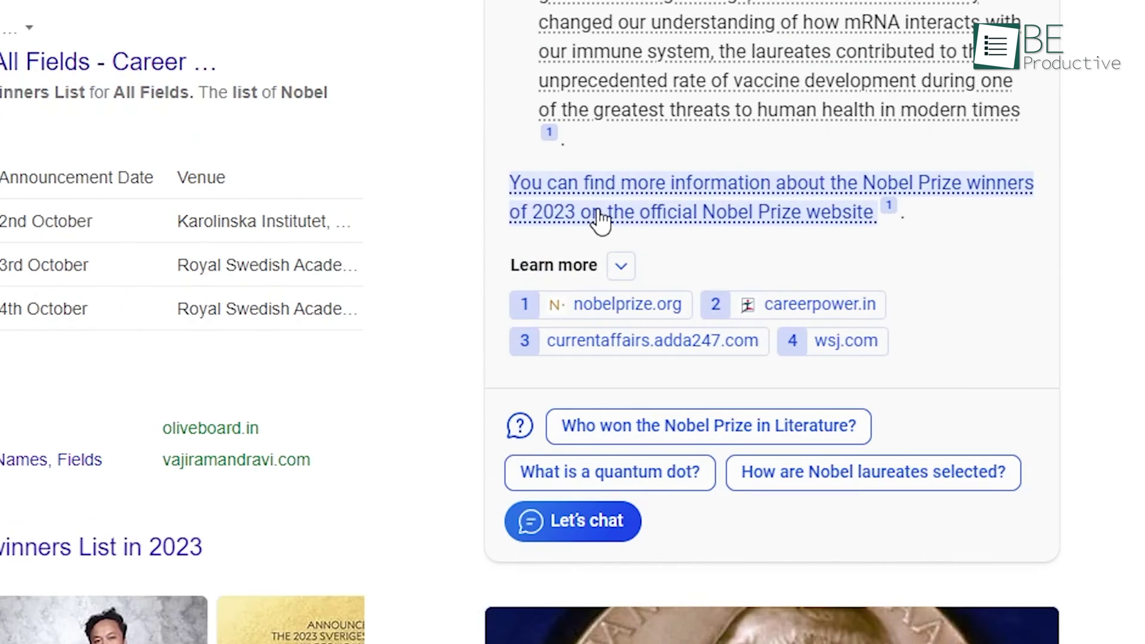
{"action": "mouse_move", "coordinate": [600, 222]}
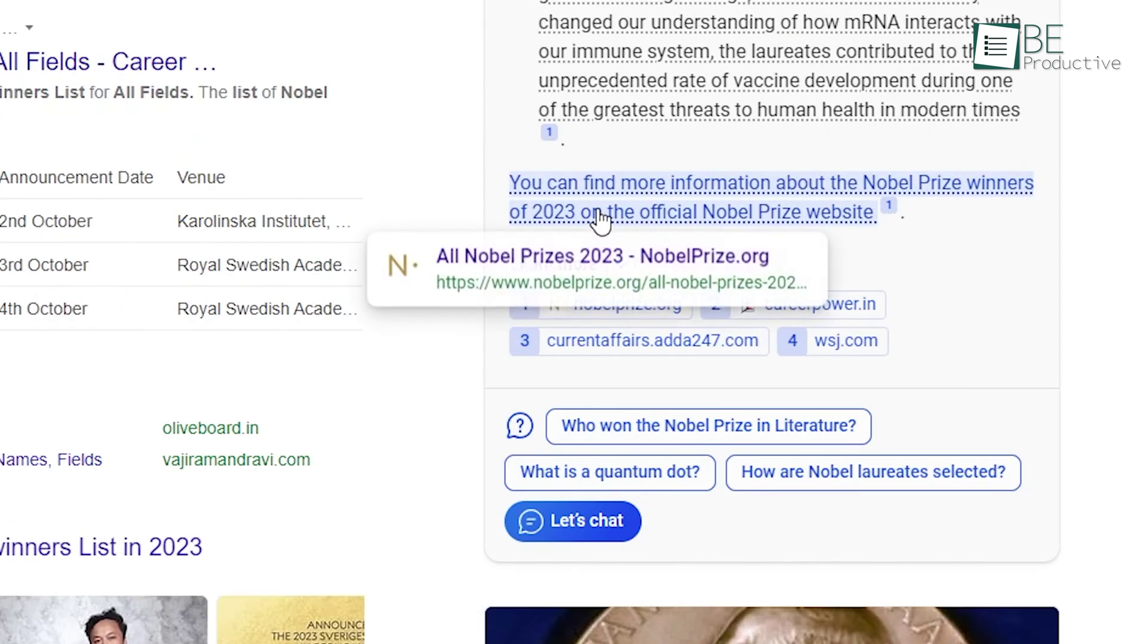
{"action": "left_click", "coordinate": [565, 285]}
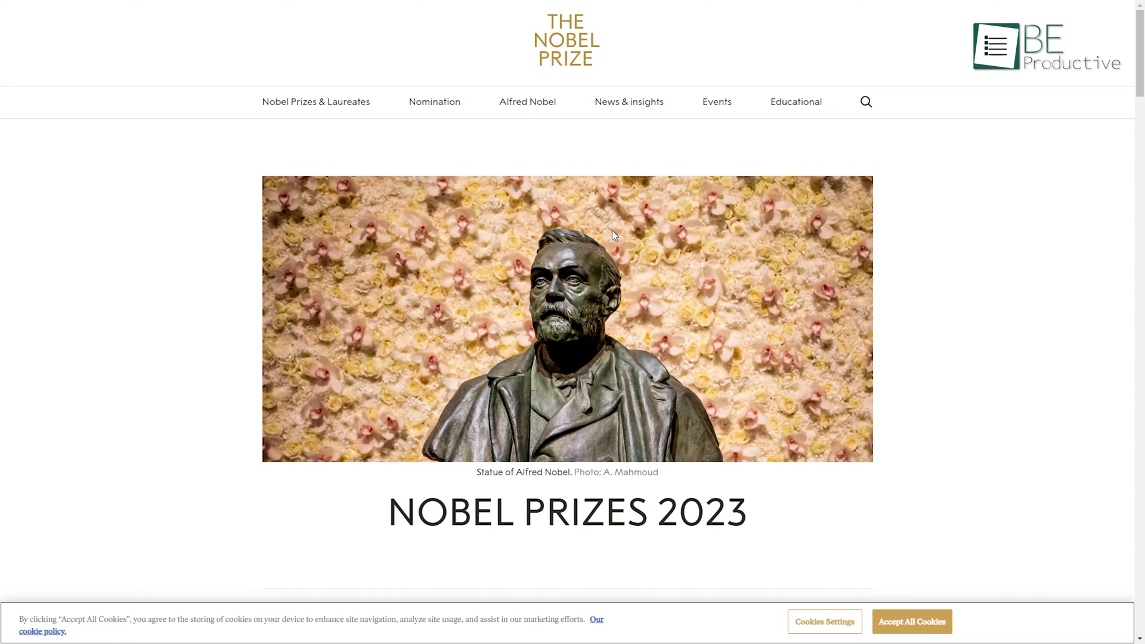
- Send the bestseller query to Bing chat and open the cited booklistqueen.com source
{"action": "left_click", "coordinate": [701, 367]}
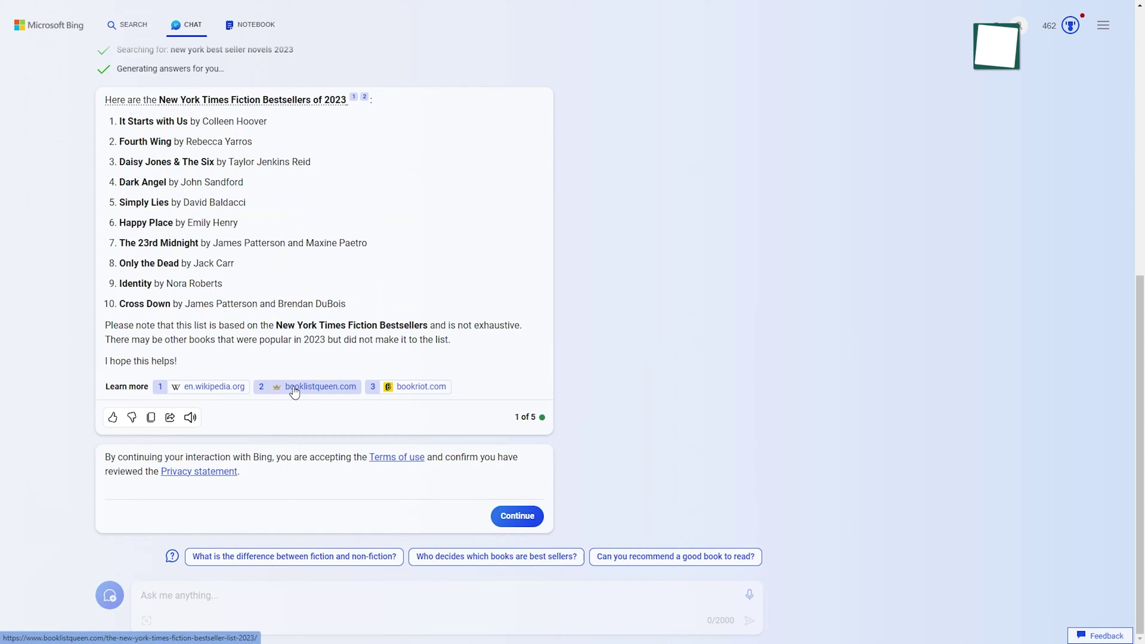
{"action": "left_click", "coordinate": [294, 389]}
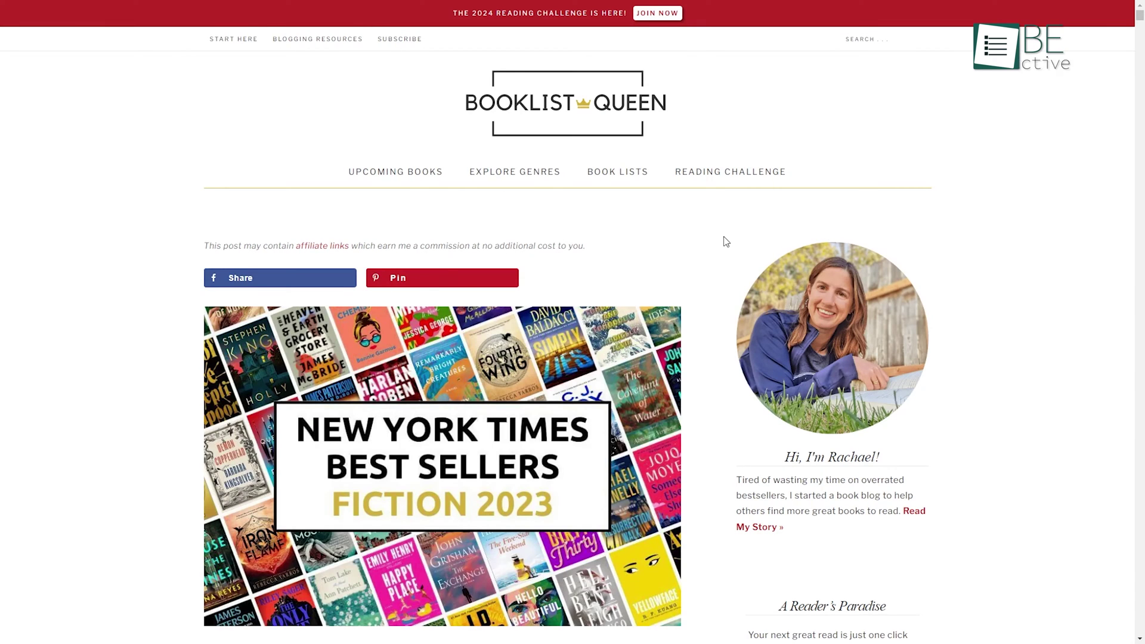
{"action": "scroll", "coordinate": [726, 241], "scroll_direction": "down", "scroll_amount": 7}
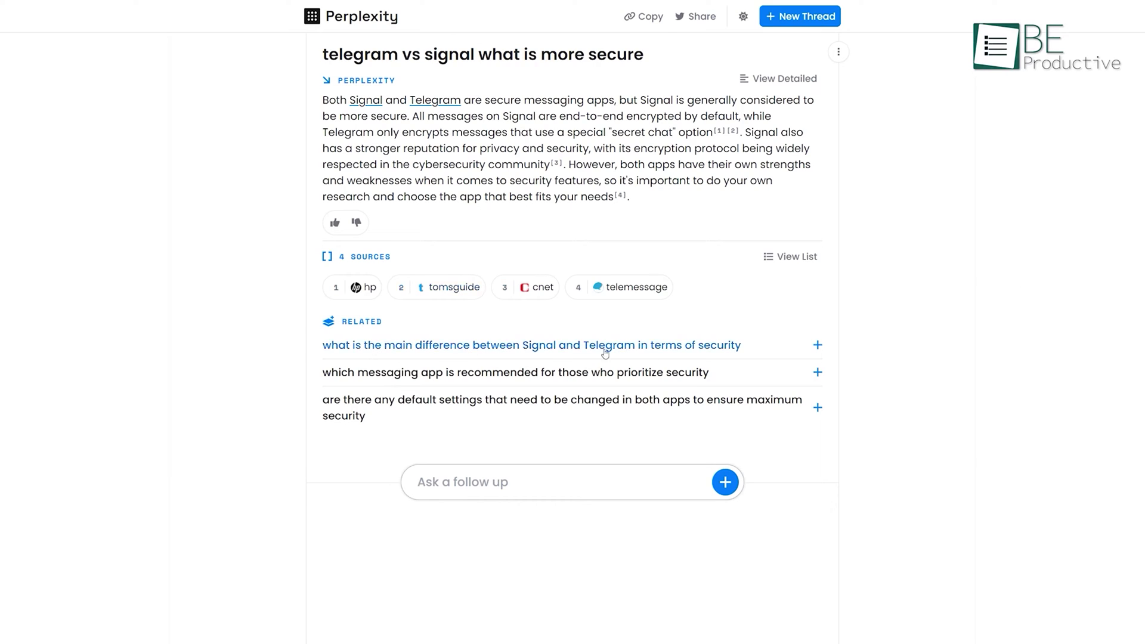
- Ask the related question on default security settings, then list the FIRE answer's sources
{"action": "left_click", "coordinate": [817, 409]}
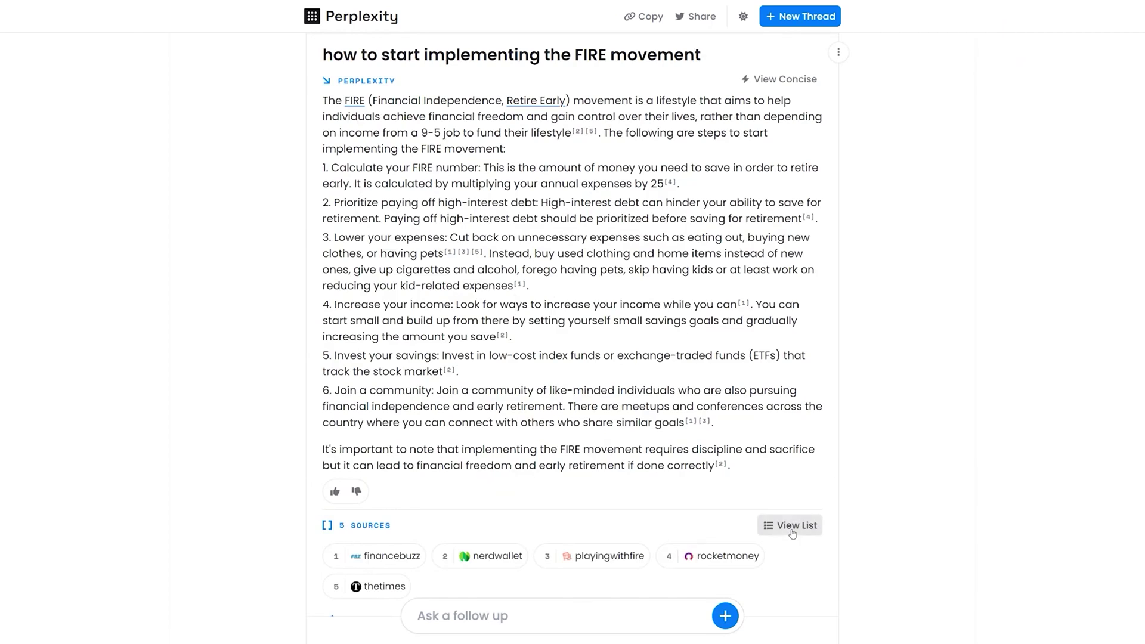
{"action": "left_click", "coordinate": [792, 526]}
{"action": "scroll", "coordinate": [859, 470], "scroll_direction": "down", "scroll_amount": 4}
{"action": "scroll", "coordinate": [859, 470], "scroll_direction": "down", "scroll_amount": 2}
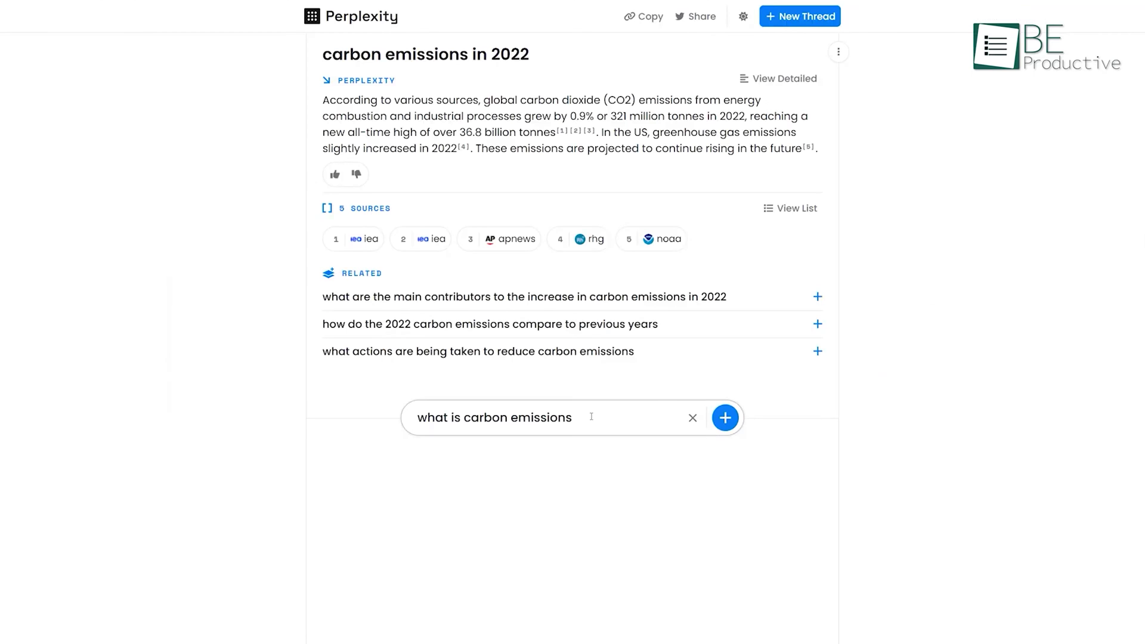
- Submit the carbon emissions follow-up, list its sources, and switch to the detailed answer
{"action": "key", "text": "Return"}
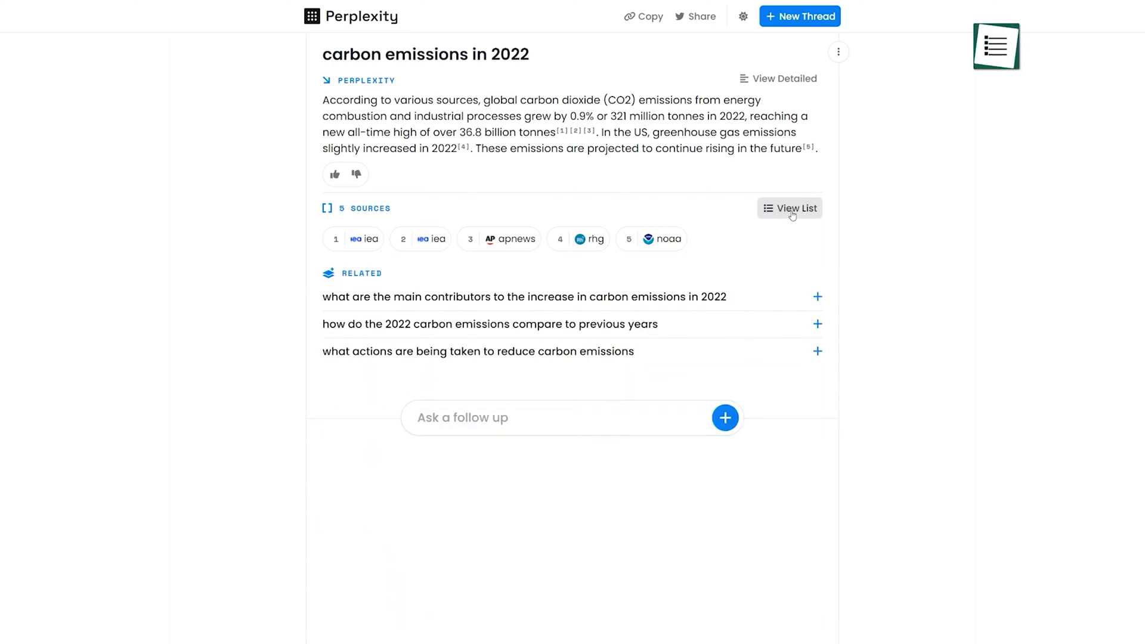
{"action": "left_click", "coordinate": [792, 209]}
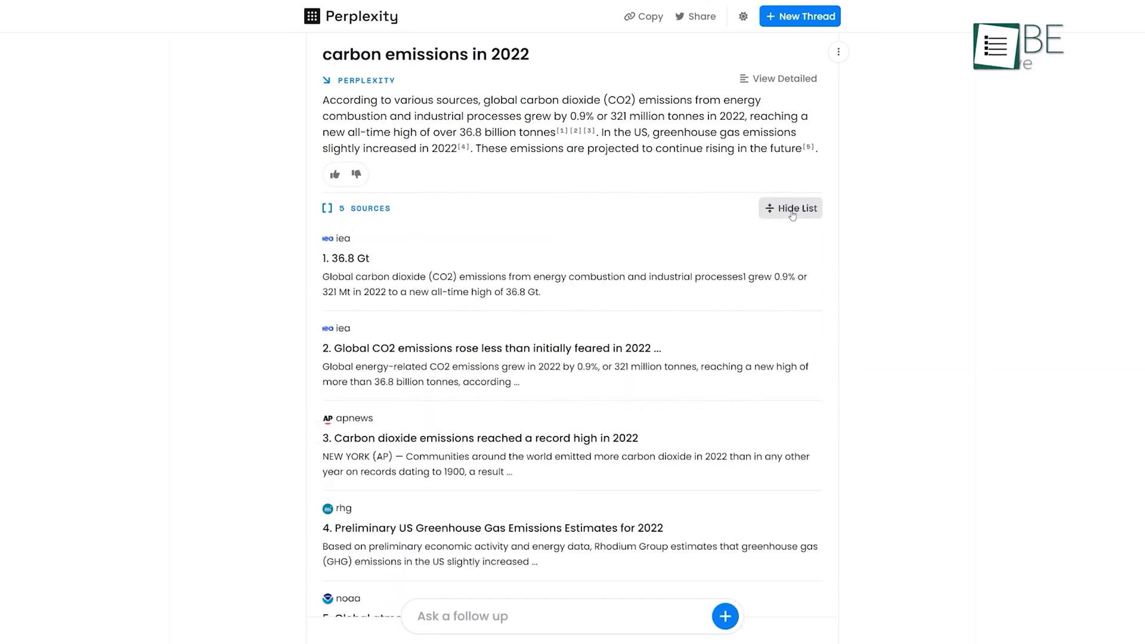
{"action": "left_click", "coordinate": [783, 83]}
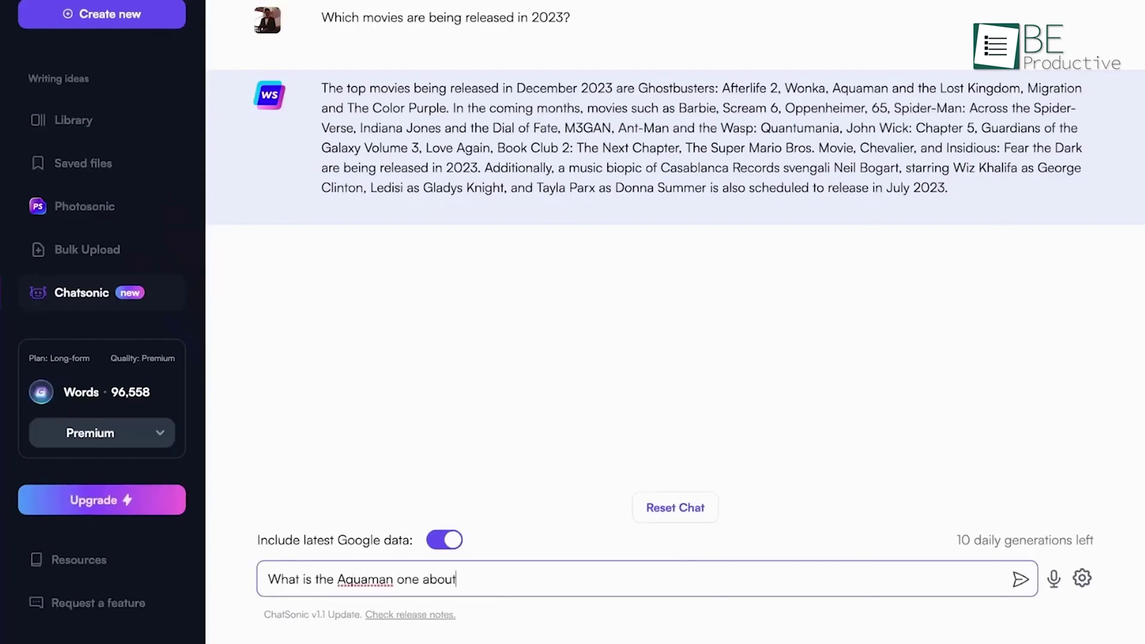
- Send the Aquaman and 2023 movie release questions, then the FIFA World Cup footballer image prompt
{"action": "type", "text": "?"}
{"action": "key", "text": "Return"}
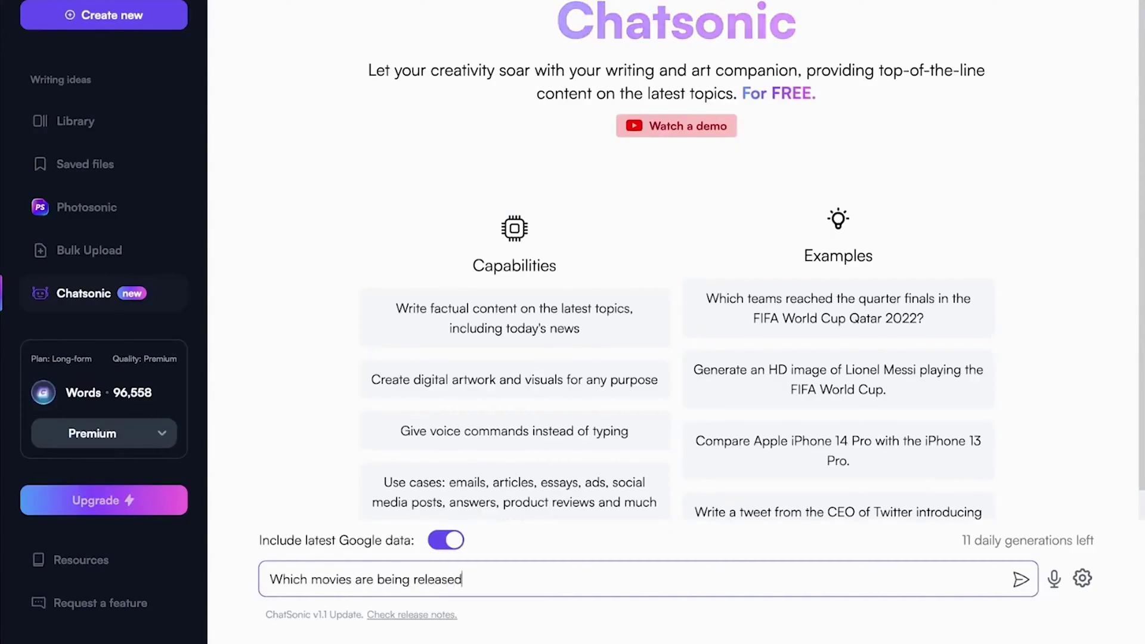
{"action": "type", "text": "in 2023?"}
{"action": "key", "text": "Return"}
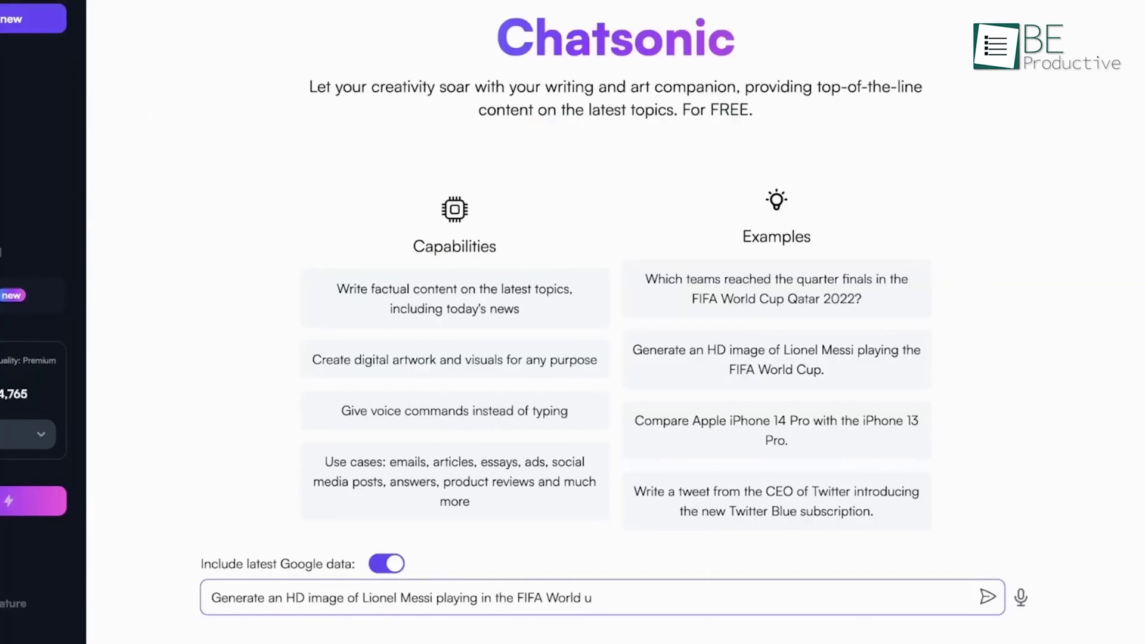
{"action": "type", "text": "p"}
{"action": "key", "text": "Return"}
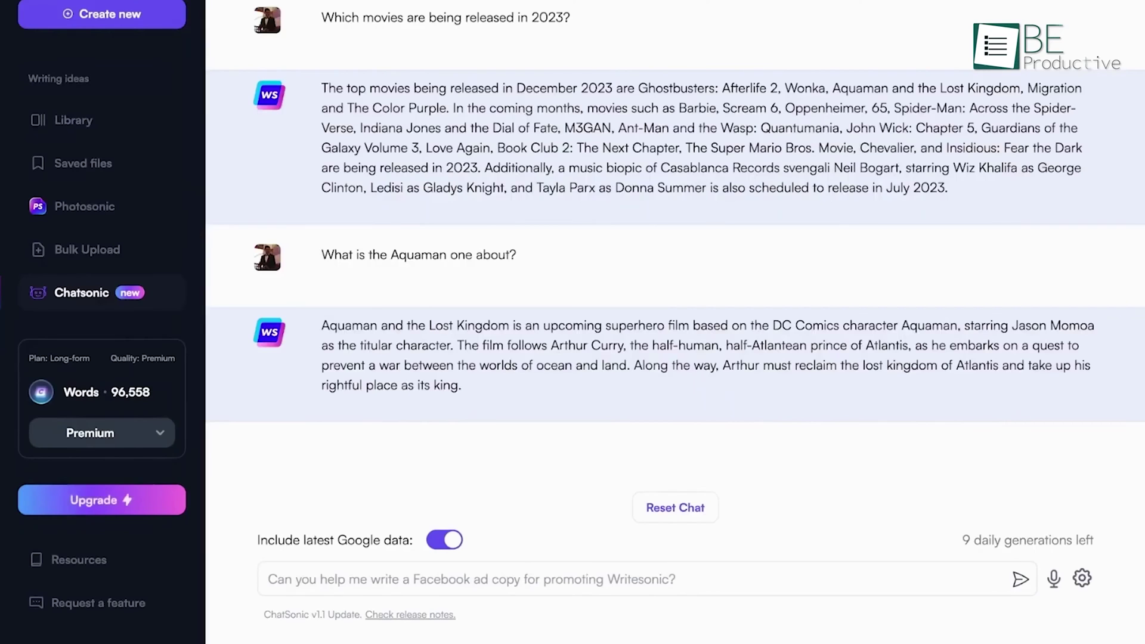
- Ask 'What is the budget of this movie?' and open, then close, the share popup
{"action": "left_click", "coordinate": [596, 580]}
{"action": "type", "text": "What is the"}
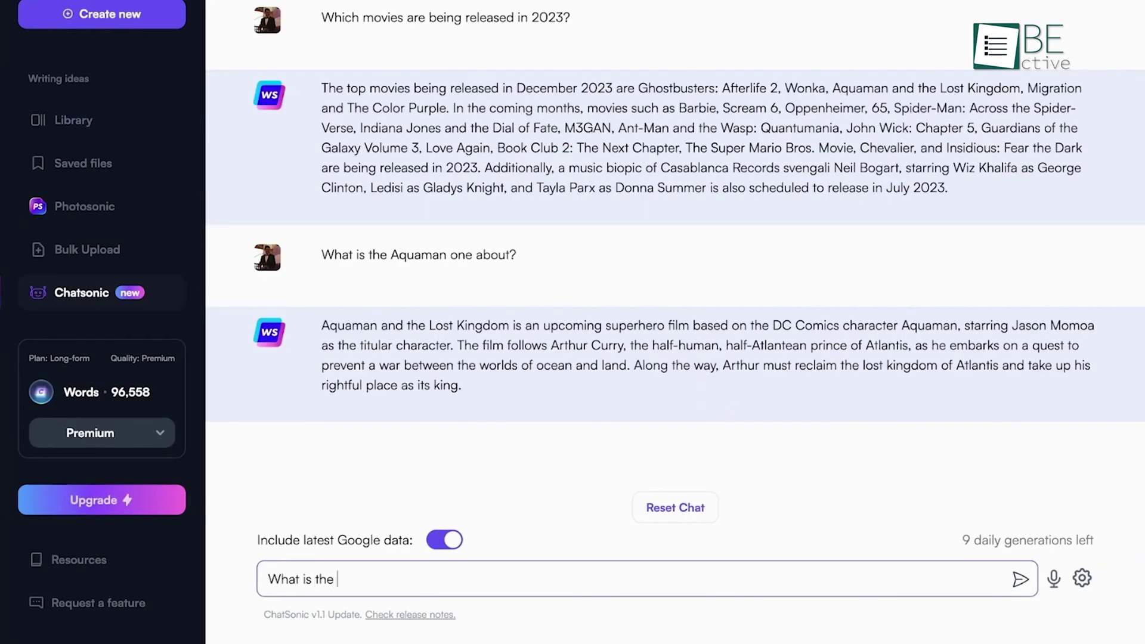
{"action": "type", "text": " budget of this movie?"}
{"action": "key", "text": "Return"}
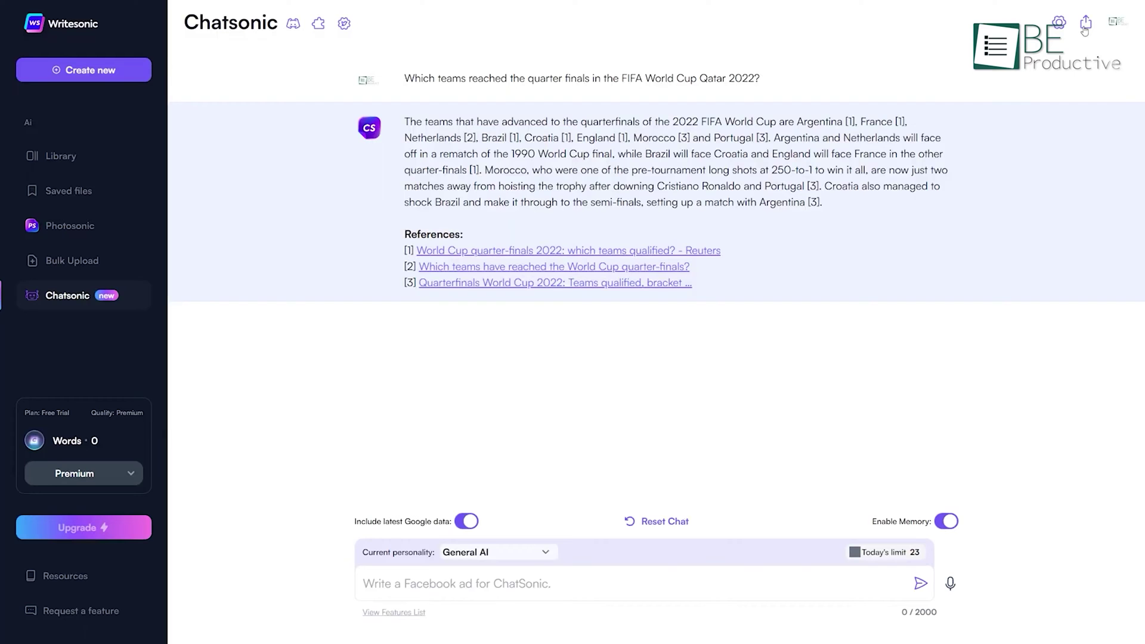
{"action": "left_click", "coordinate": [1086, 24]}
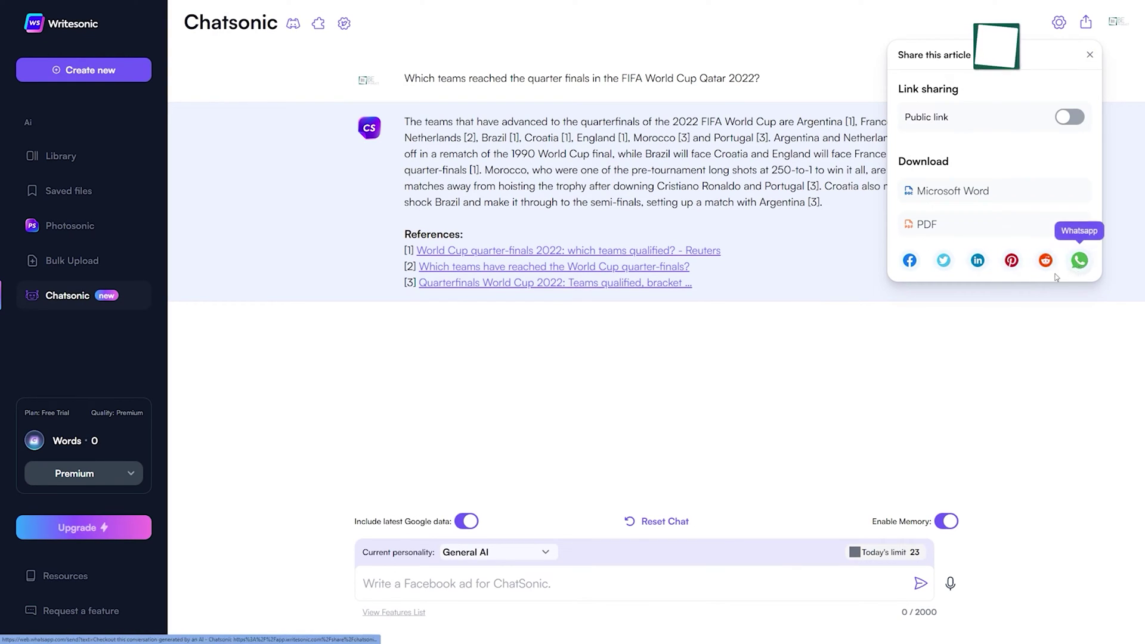
{"action": "left_click", "coordinate": [908, 351]}
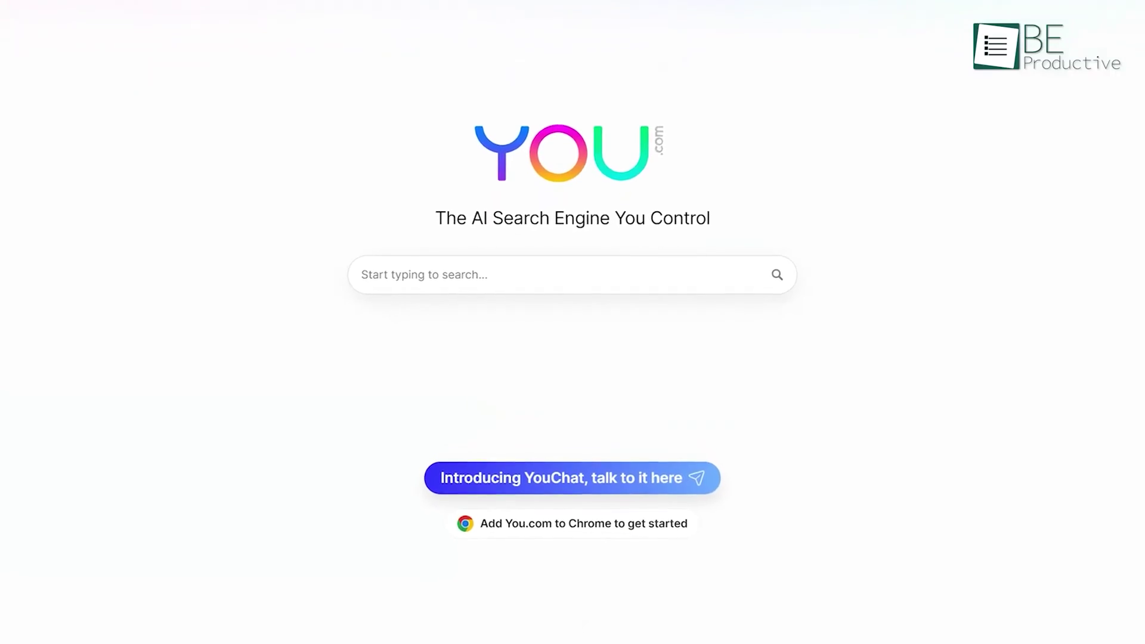
- Run a suggested You.com search, switch to YouChat, and request a Super Bowl commercial script for you.com
{"action": "left_click", "coordinate": [479, 280]}
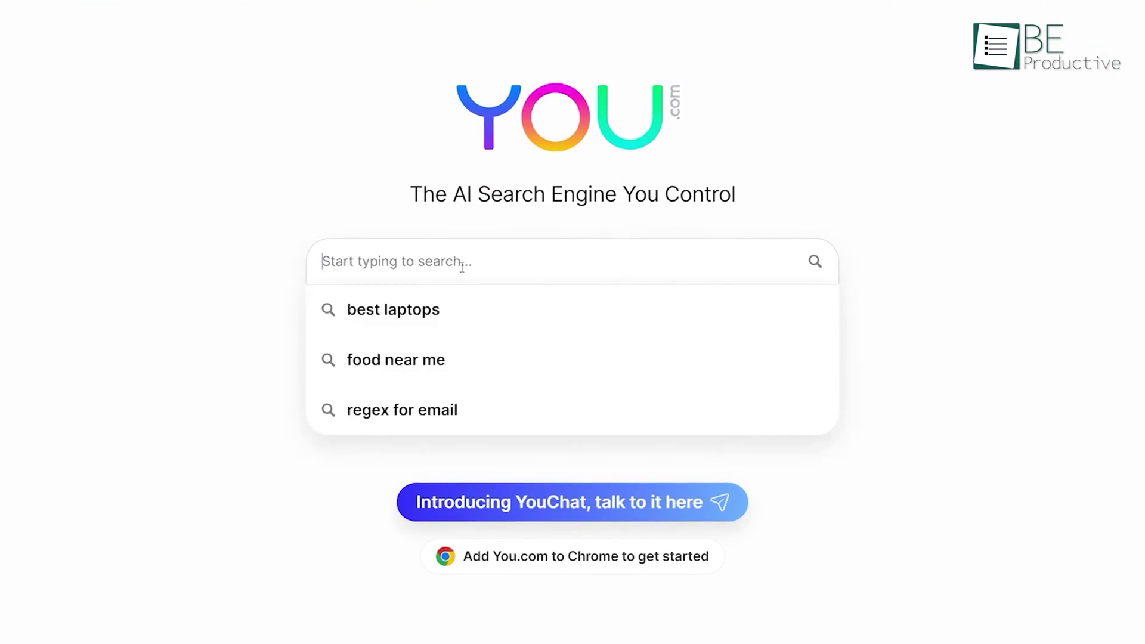
{"action": "left_click", "coordinate": [448, 313]}
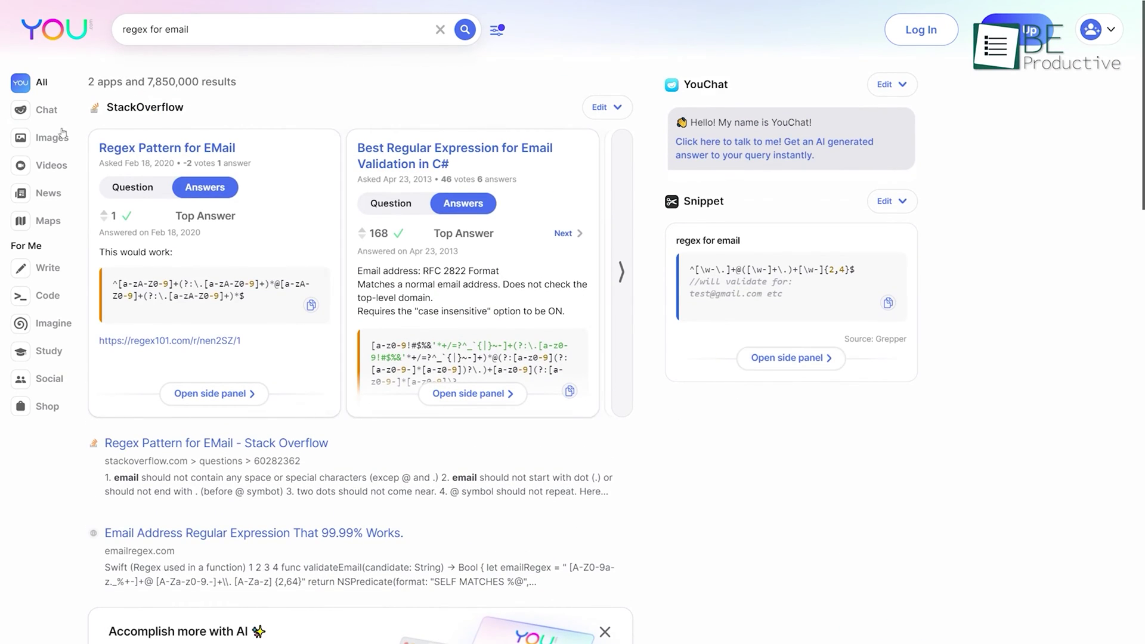
{"action": "left_click", "coordinate": [47, 110]}
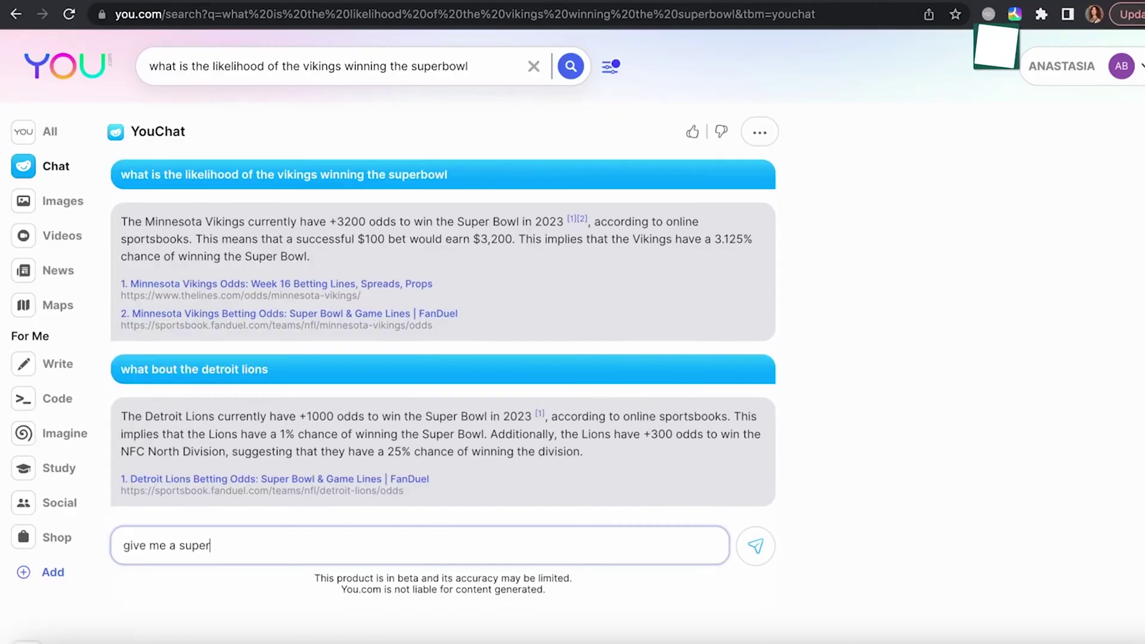
{"action": "type", "text": "bowl commercial scr"}
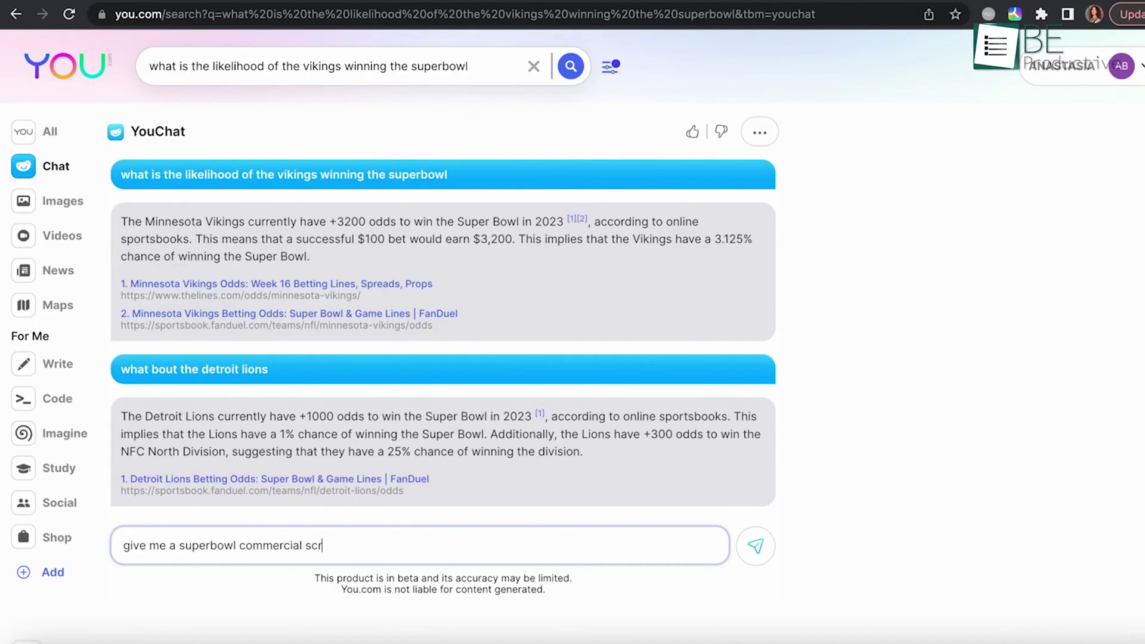
{"action": "type", "text": "ipt for you.com"}
{"action": "key", "text": "Return"}
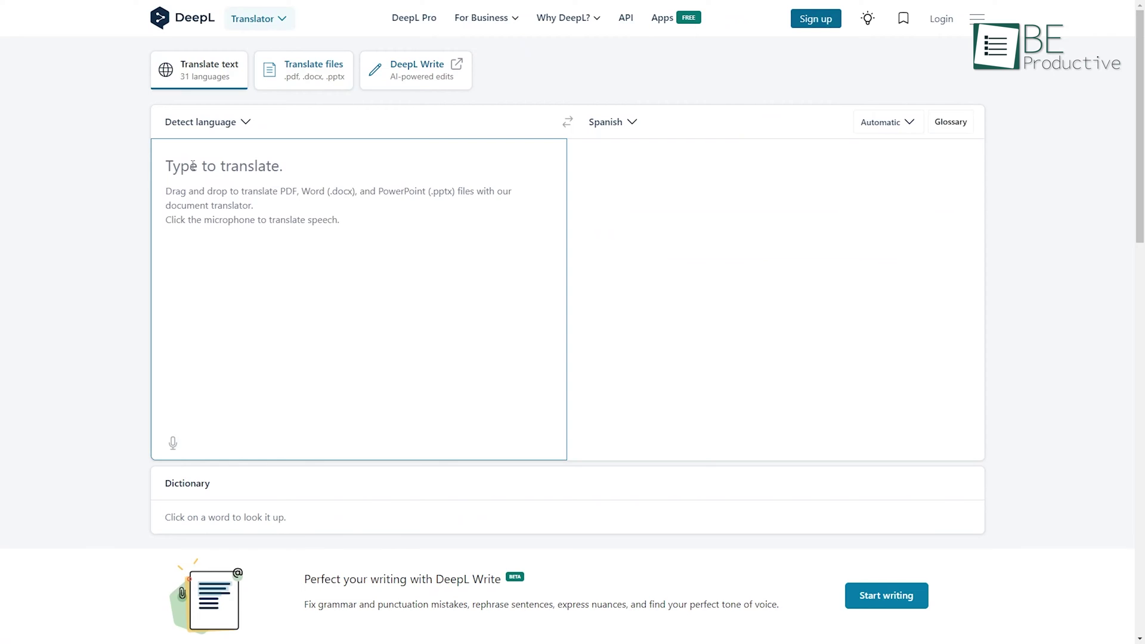
- Paste a greeting and an English passage for Spanish translation, then replace it with 'She turns and walks down the hal'
{"action": "type", "text": "How're you doing?"}
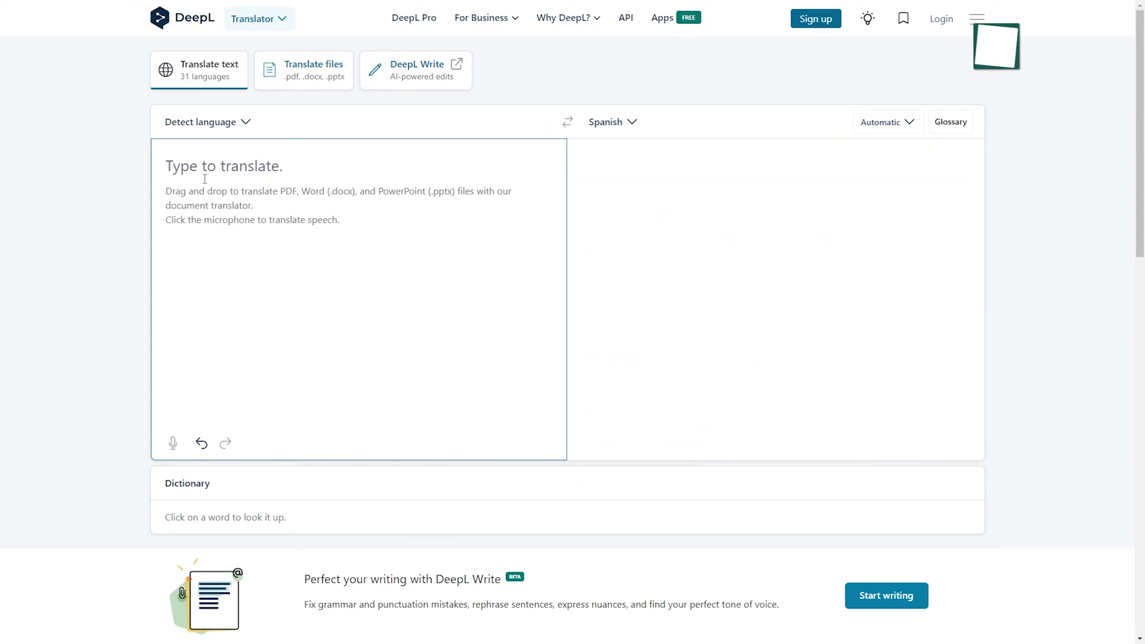
{"action": "type", "text": "Marianne answers the door when Connell rings the bell. She’s still wearing her school uniform, but she’s taken off the sweater, so it’s just the blouse and skirt, and she has no shoes on, only tights."}
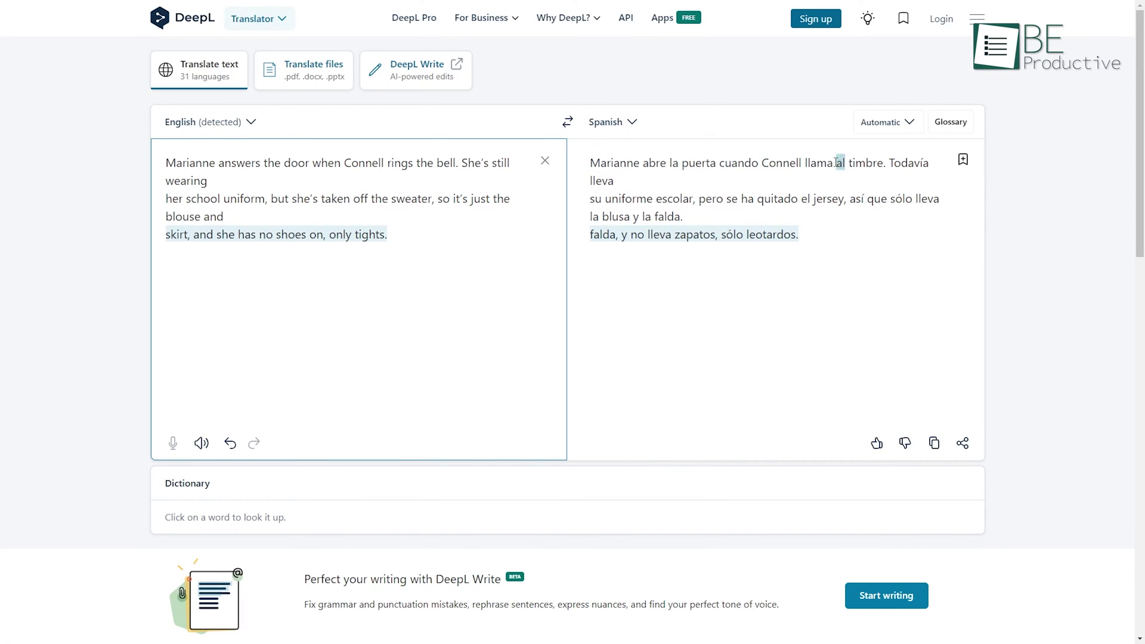
{"action": "key", "text": "ctrl+a"}
{"action": "key", "text": "BackSpace"}
{"action": "type", "text": "She turns and walks down the hal"}
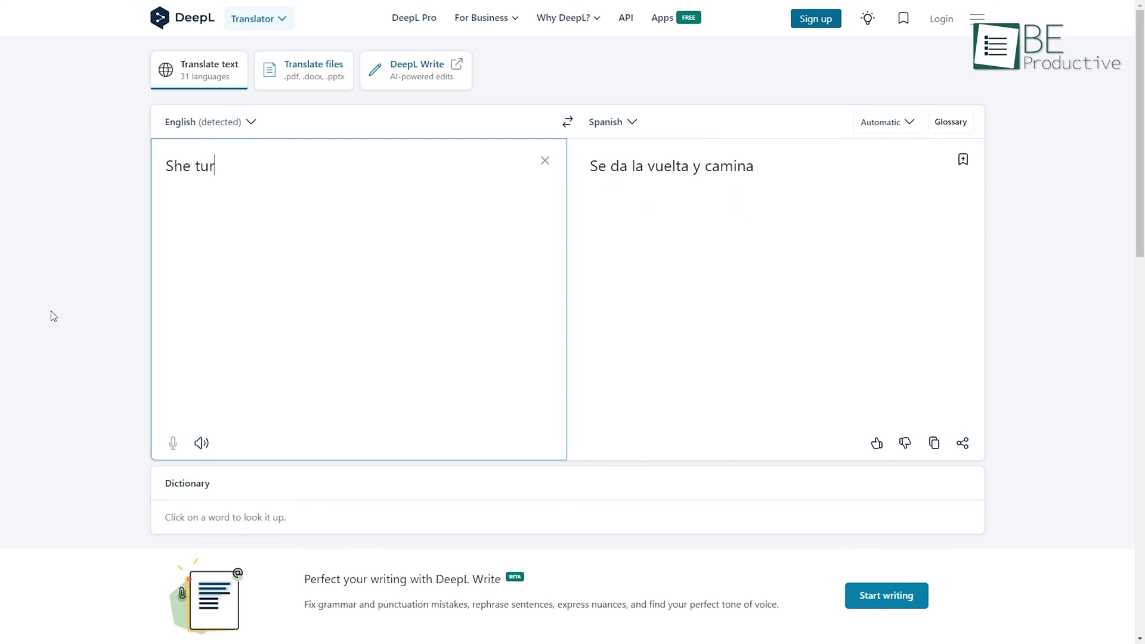
- Upload Normal People.docx under document translation and translate it
{"action": "left_click", "coordinate": [303, 70]}
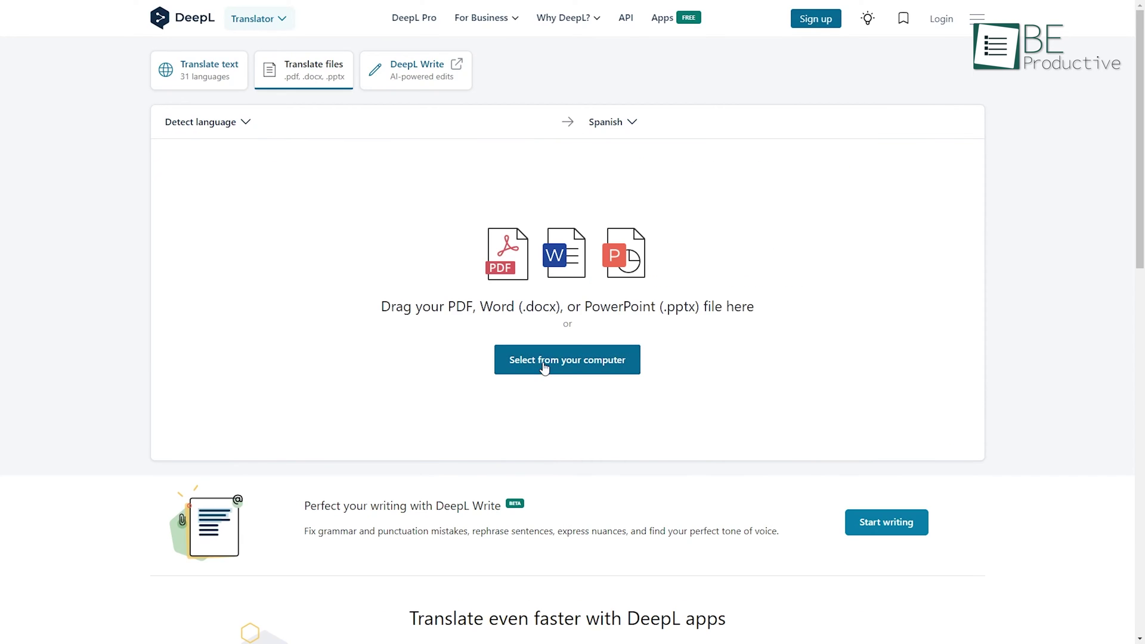
{"action": "left_click", "coordinate": [539, 366]}
{"action": "left_click", "coordinate": [157, 246]}
{"action": "left_click", "coordinate": [471, 302]}
{"action": "left_click", "coordinate": [537, 333]}
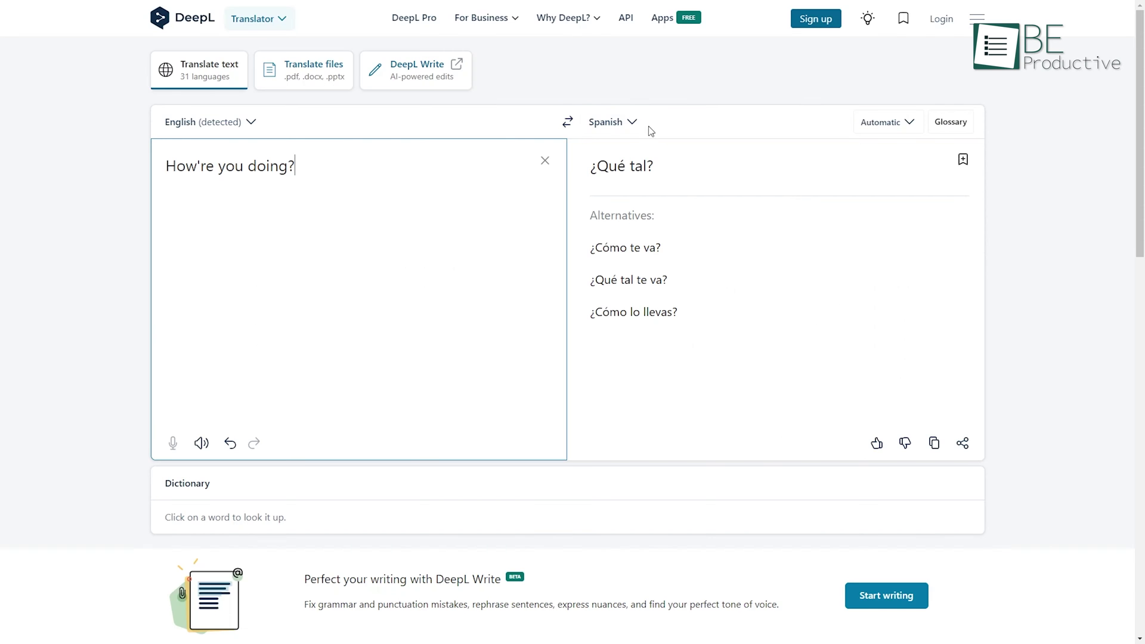
- Open the target languages and replace 'Qué' with the alternative '¿Cómo'
{"action": "left_click", "coordinate": [647, 128]}
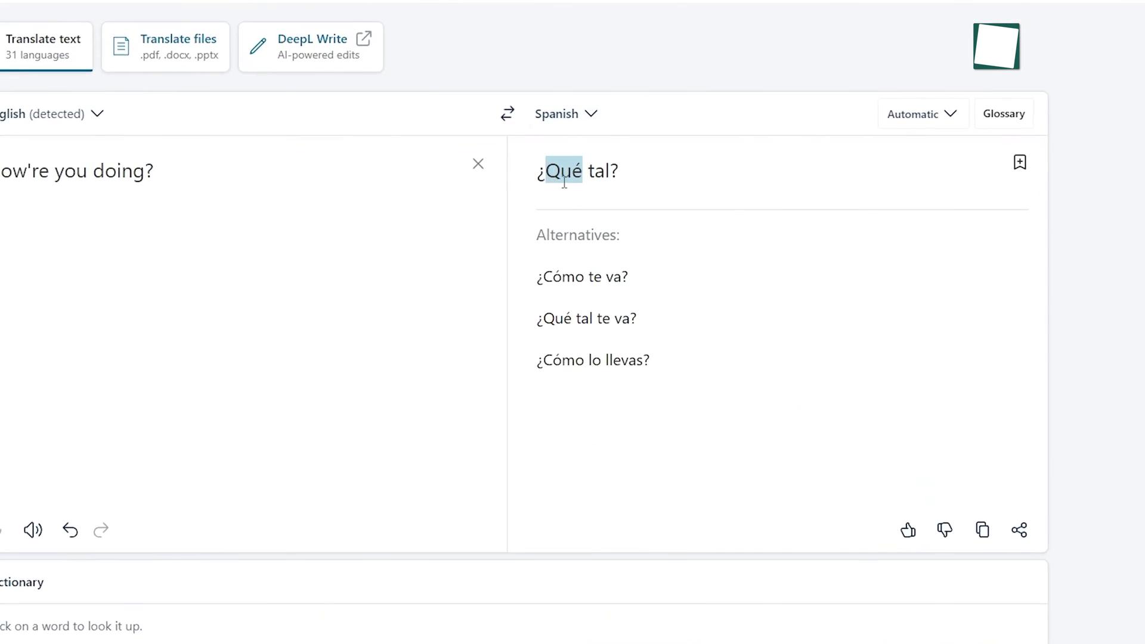
{"action": "left_click", "coordinate": [565, 179]}
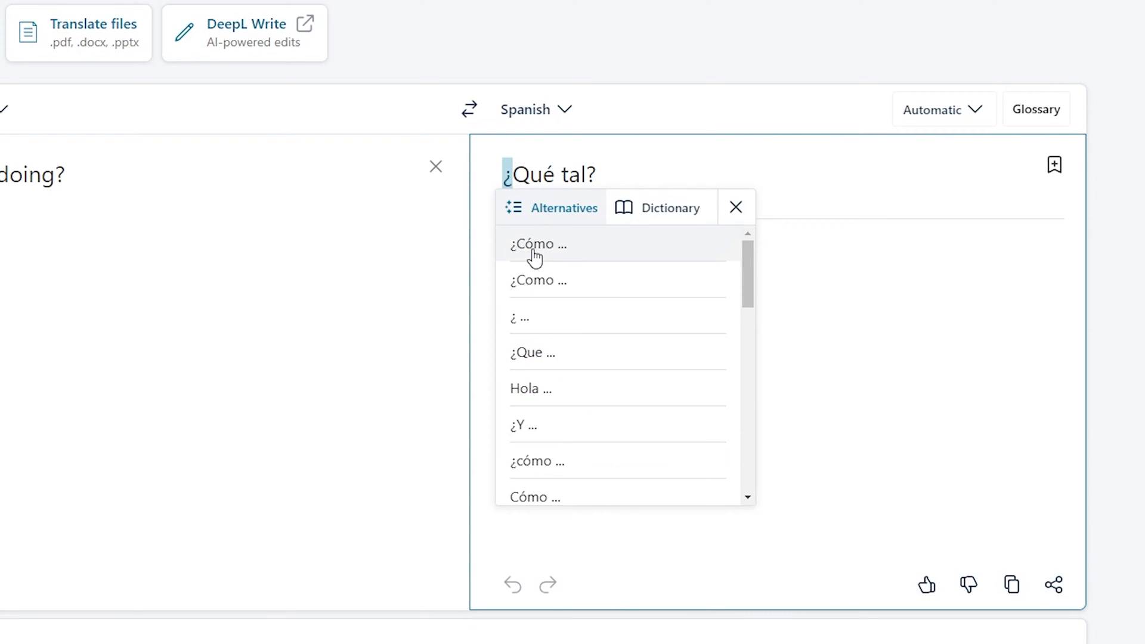
{"action": "left_click", "coordinate": [533, 256]}
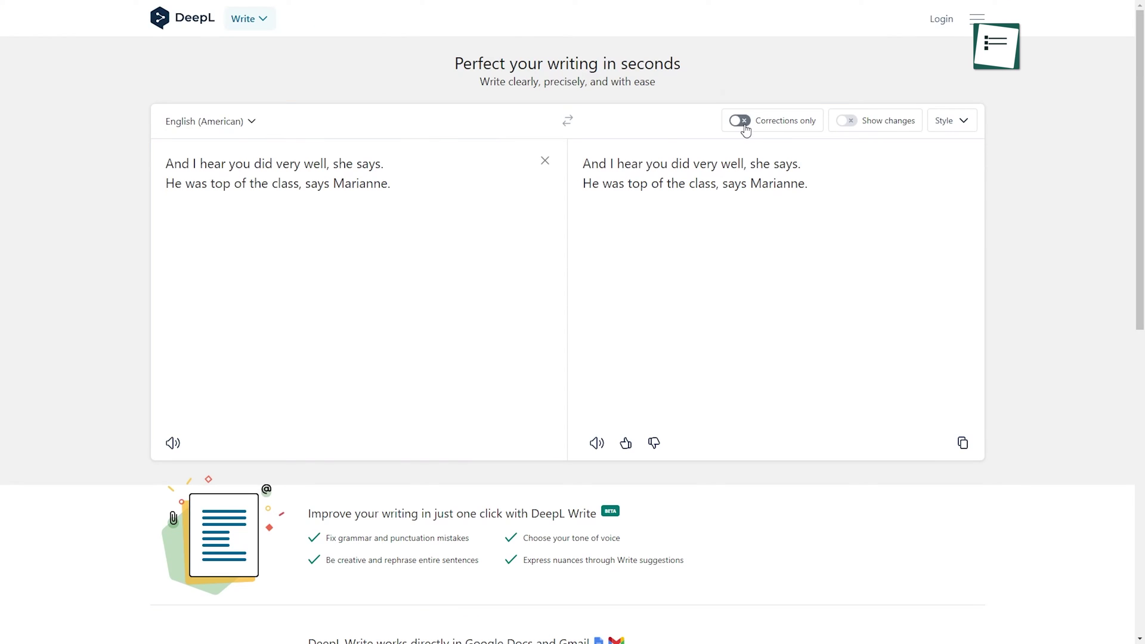
- In DeepL Write, show corrections and punctuation changes, apply the Casual style, then paste a new sentence
{"action": "left_click", "coordinate": [741, 122]}
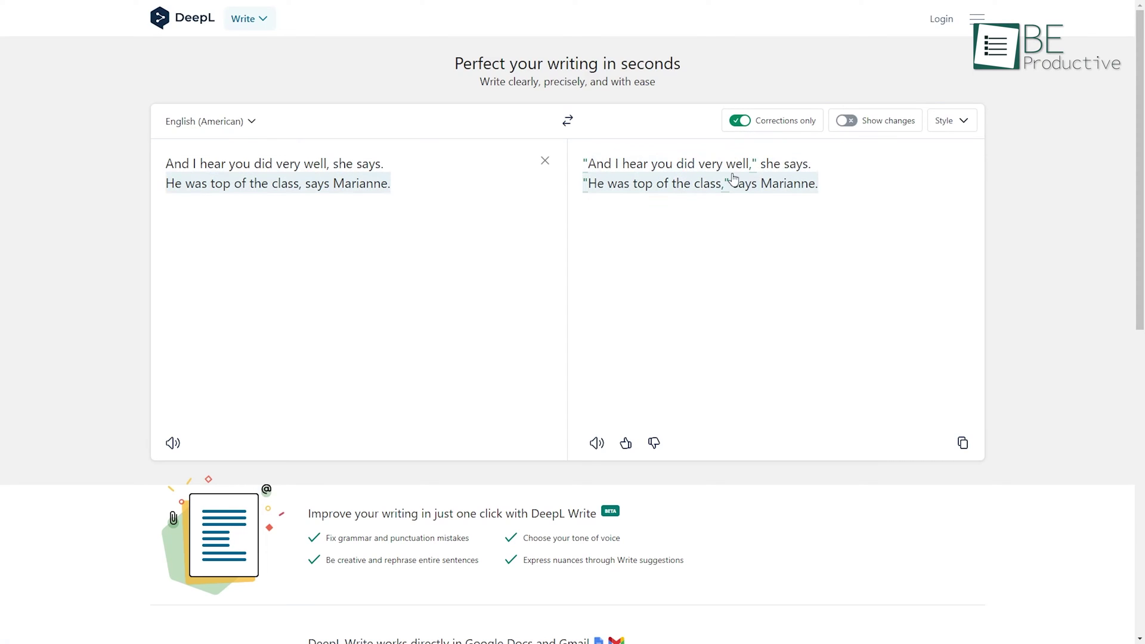
{"action": "left_click", "coordinate": [847, 121]}
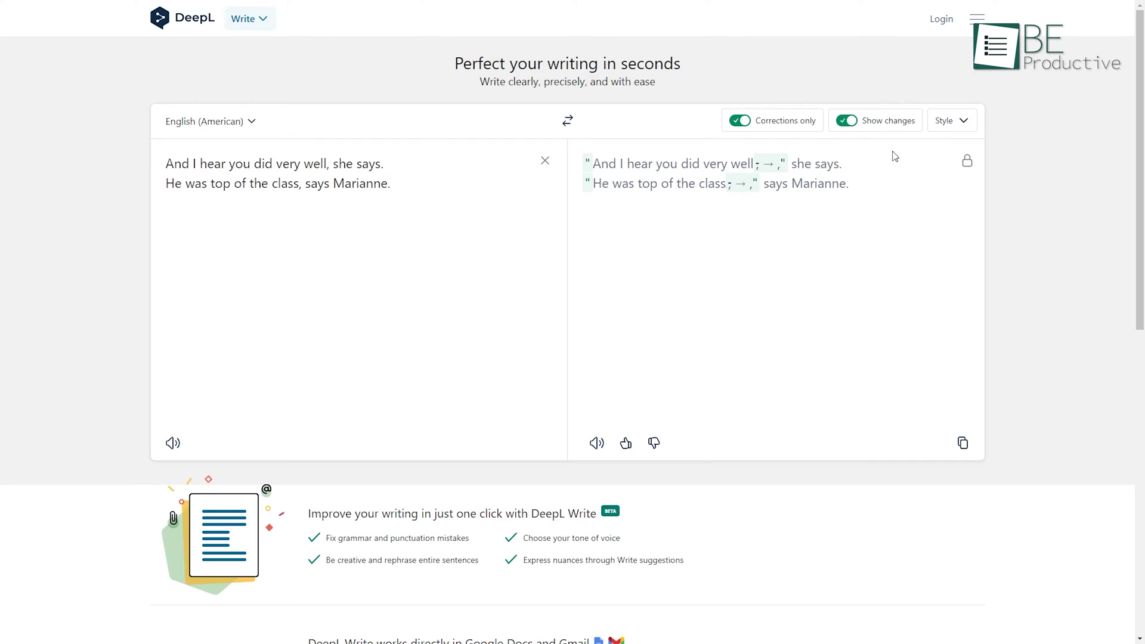
{"action": "left_click", "coordinate": [948, 122]}
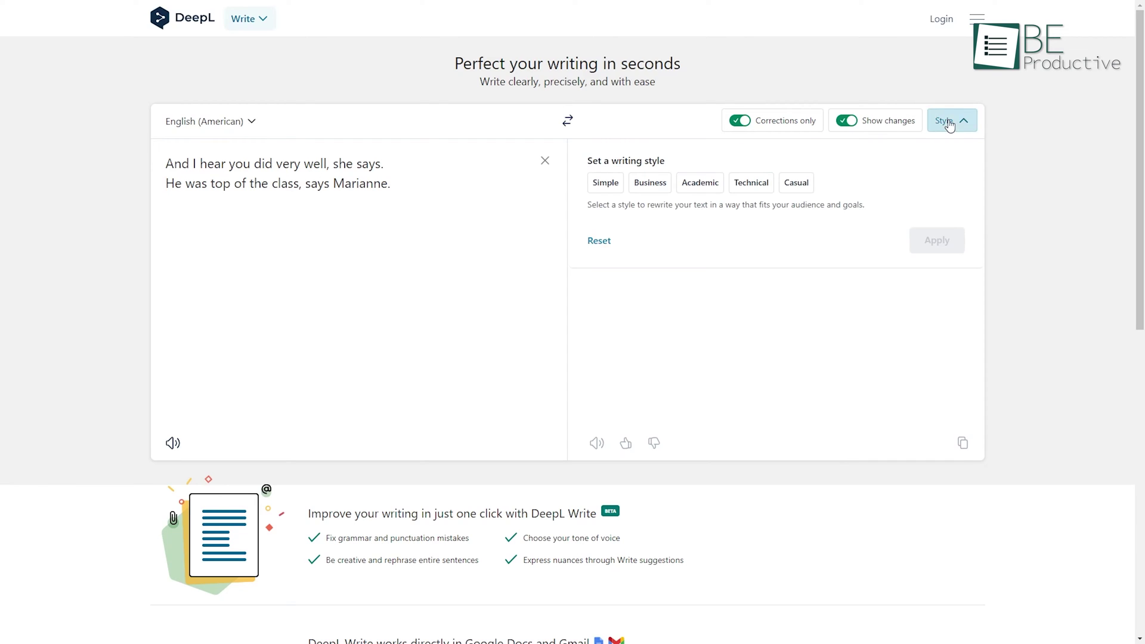
{"action": "left_click", "coordinate": [798, 186]}
{"action": "left_click", "coordinate": [949, 242]}
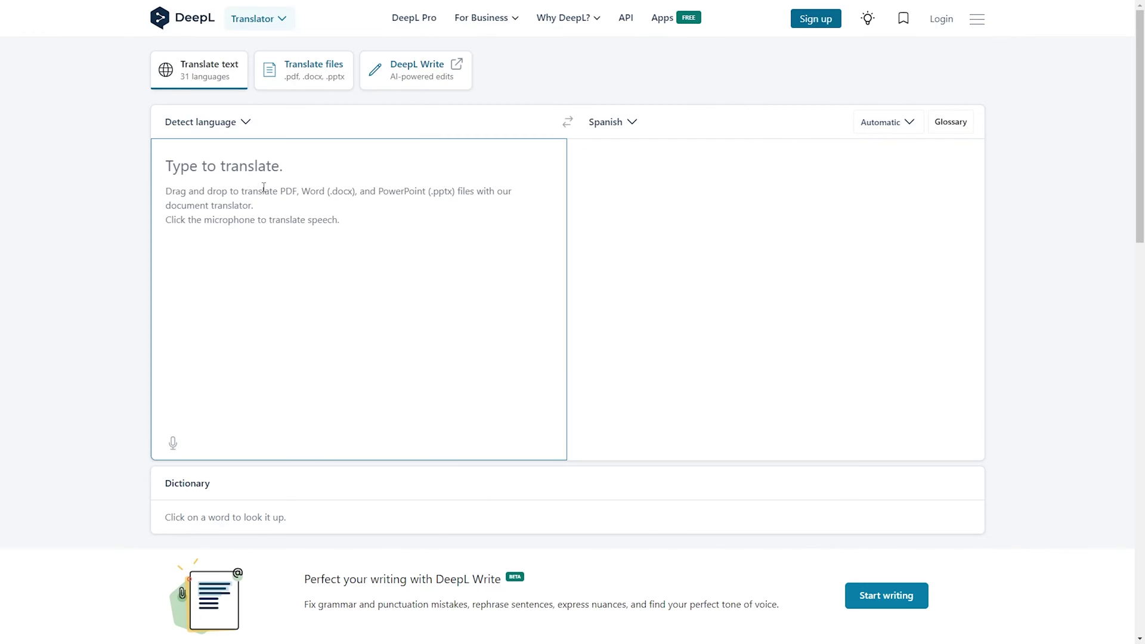
{"action": "type", "text": "Right, Connell says. Marianne did pretty good too. Can we go?"}
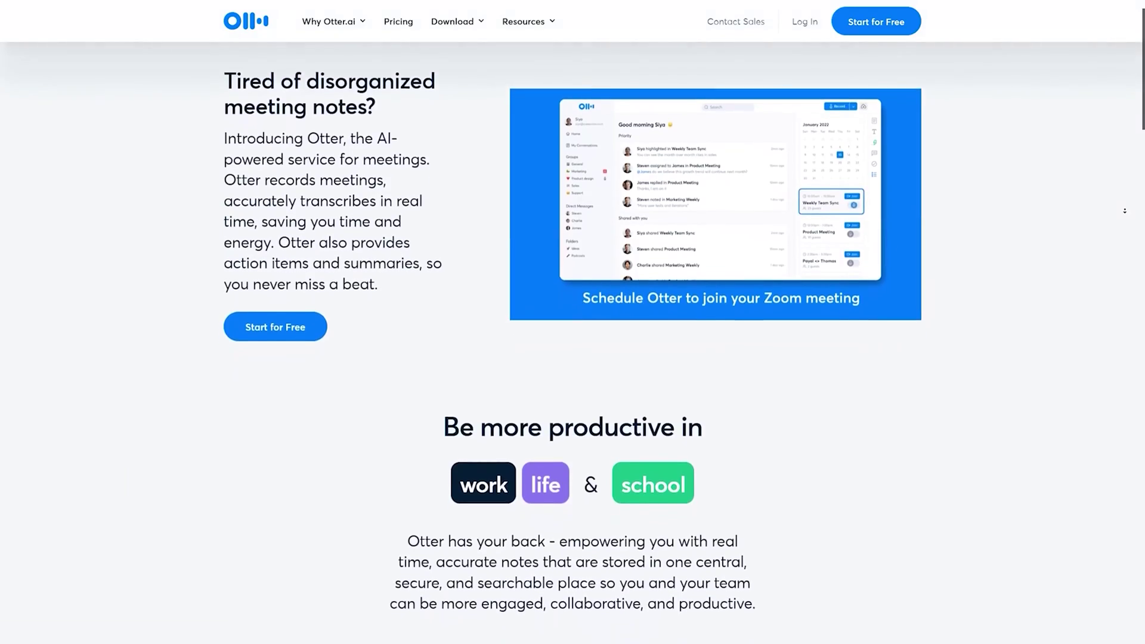
- Scroll the Otter.ai homepage down to the Basic, Pro and Business pricing cards
{"action": "scroll", "coordinate": [1125, 210], "scroll_direction": "down", "scroll_amount": 1}
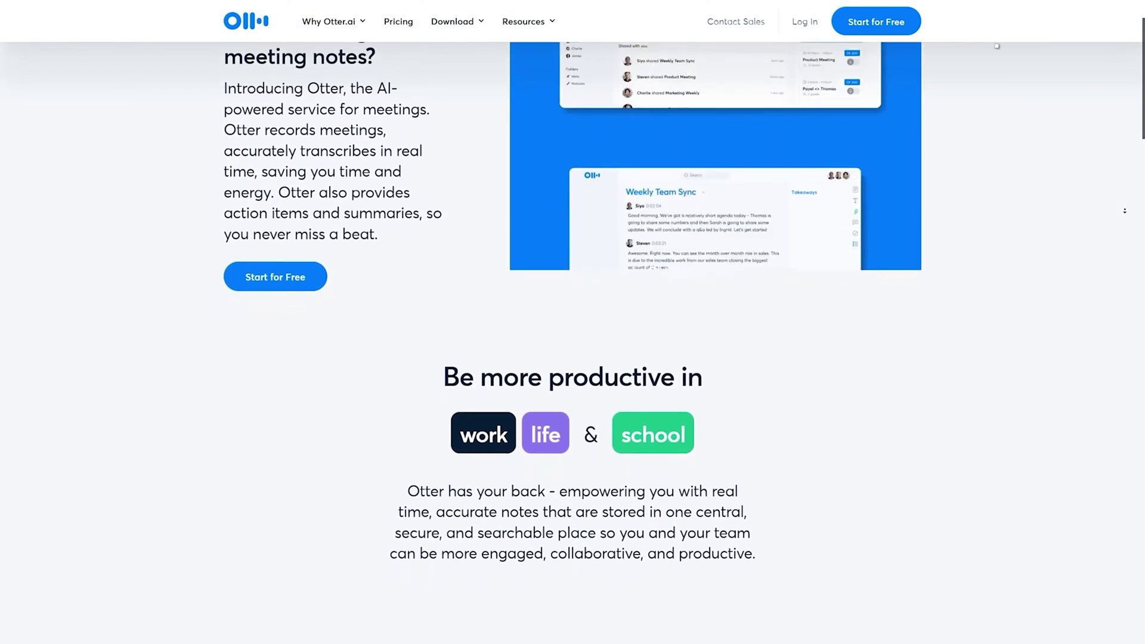
{"action": "scroll", "coordinate": [1125, 210], "scroll_direction": "down", "scroll_amount": 1}
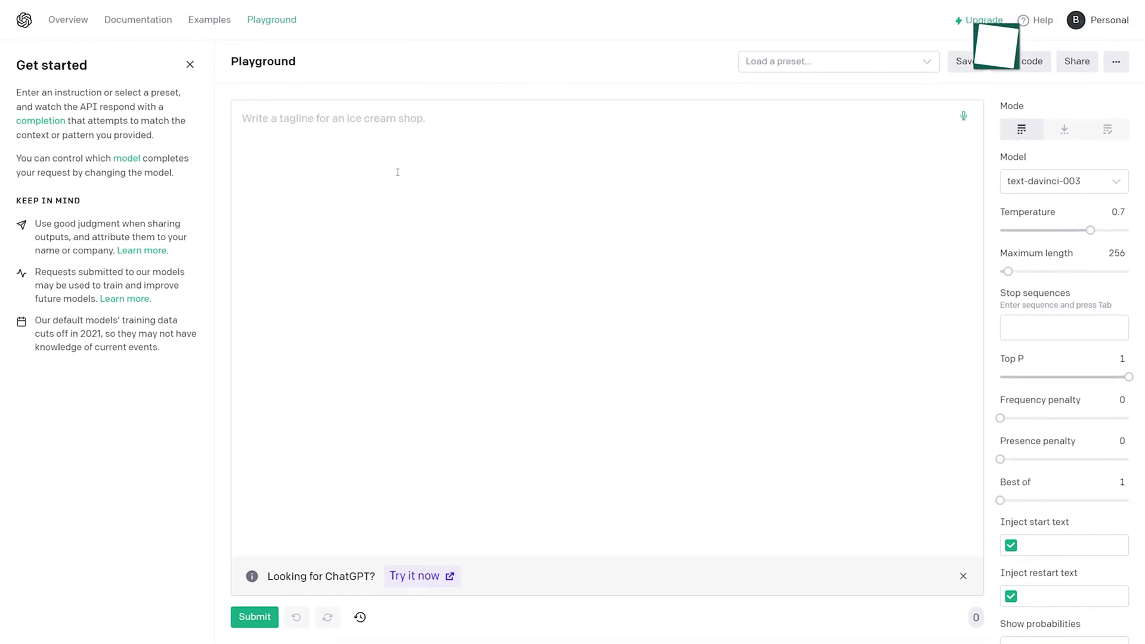
- Run the 'write a description on' completion prompt, then start a Speech to text recording
{"action": "type", "text": "write a description on chat gpt"}
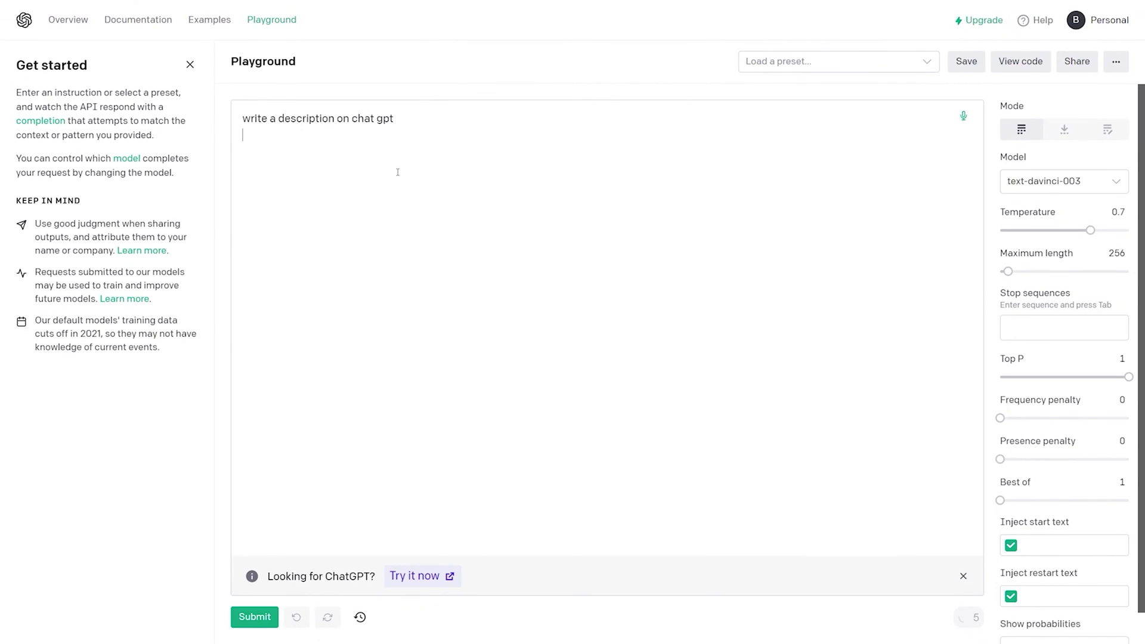
{"action": "key", "text": "ctrl+Return"}
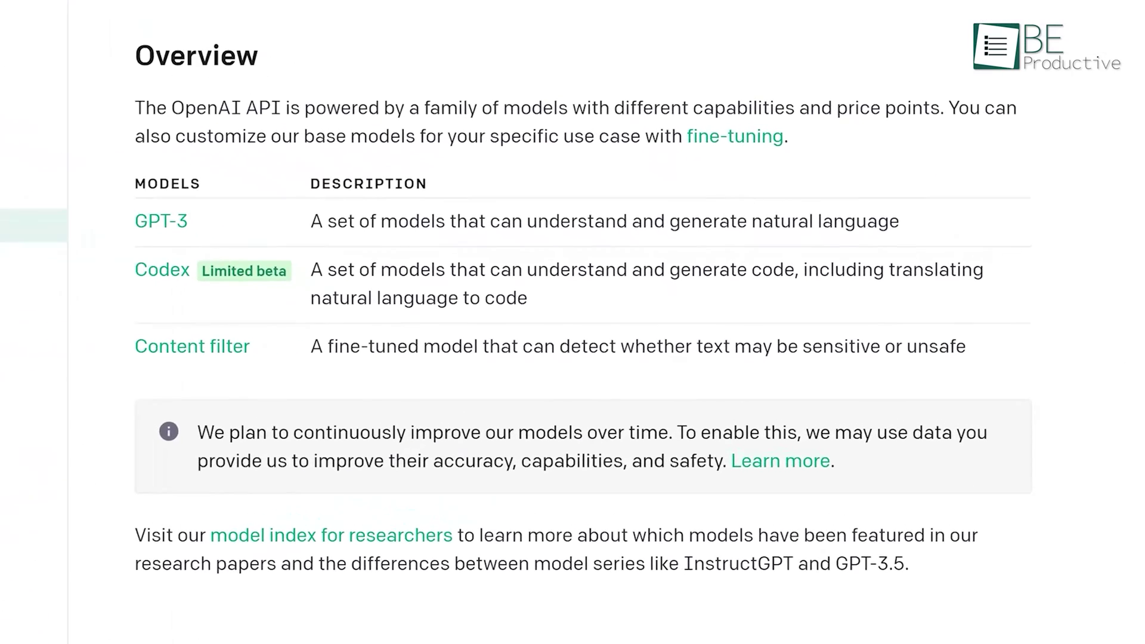
{"action": "scroll", "coordinate": [621, 337], "scroll_direction": "down", "scroll_amount": 2}
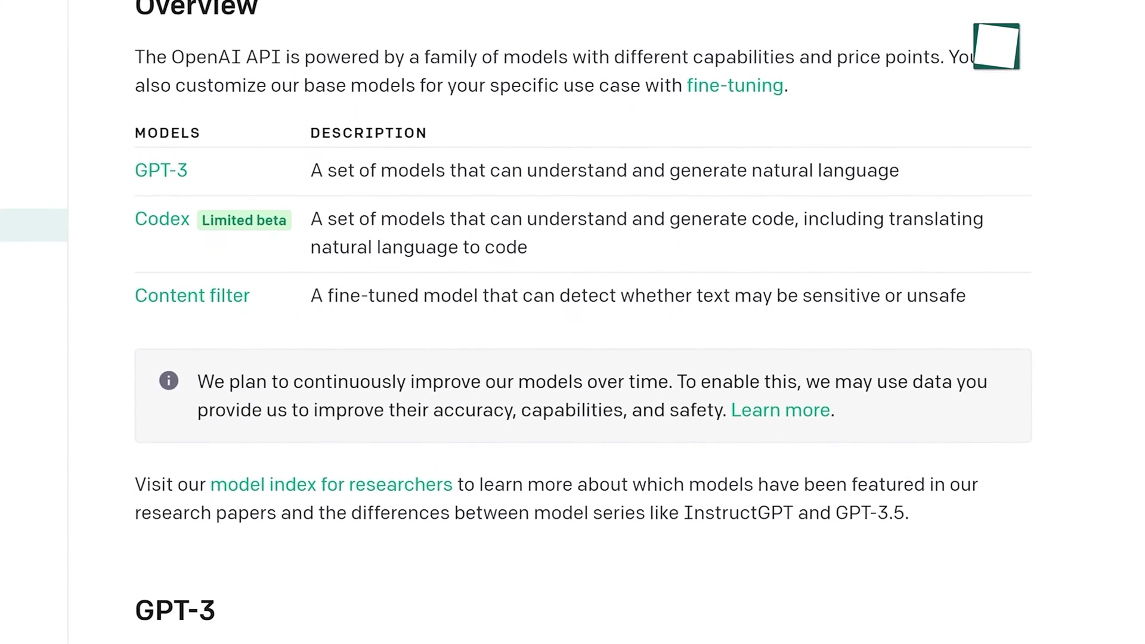
{"action": "scroll", "coordinate": [582, 337], "scroll_direction": "down", "scroll_amount": 2}
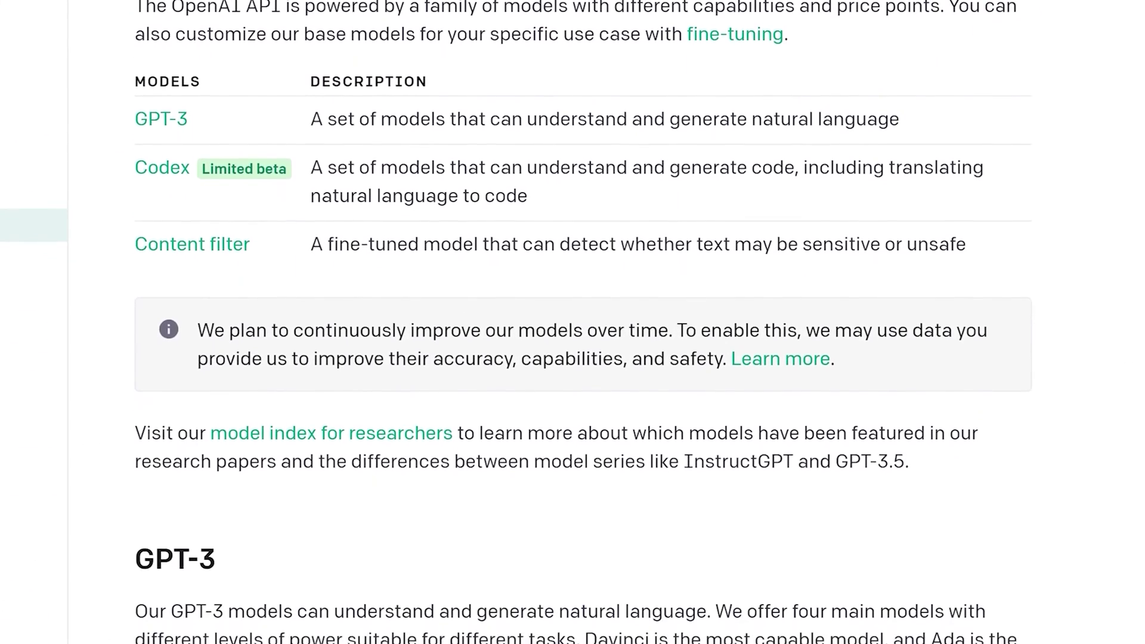
{"action": "scroll", "coordinate": [582, 337], "scroll_direction": "down", "scroll_amount": 1}
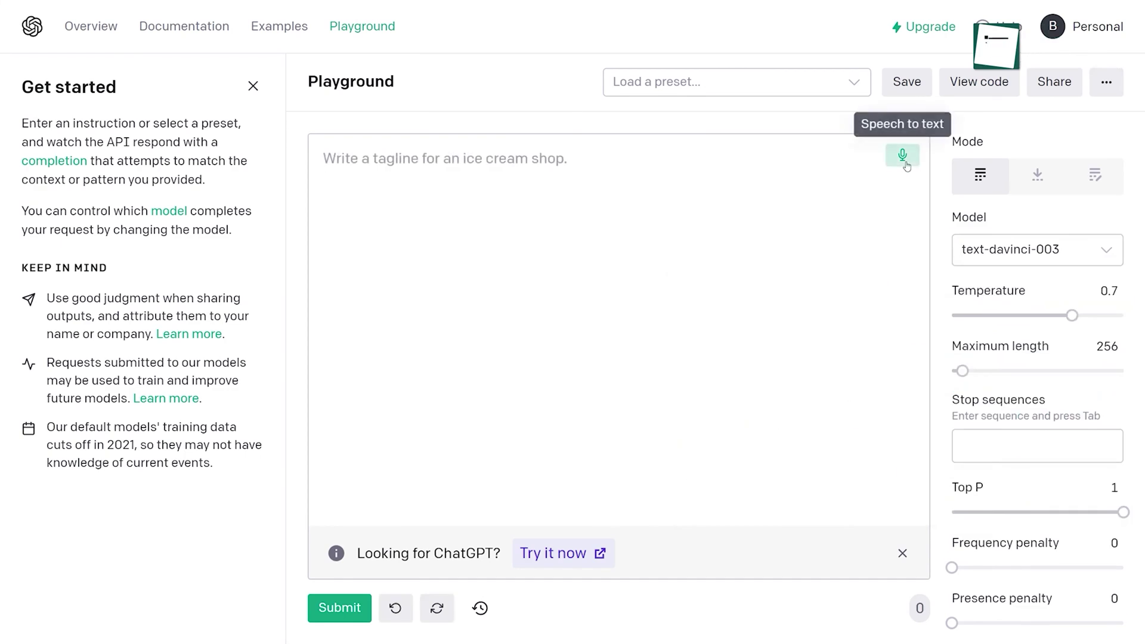
{"action": "left_click", "coordinate": [903, 156]}
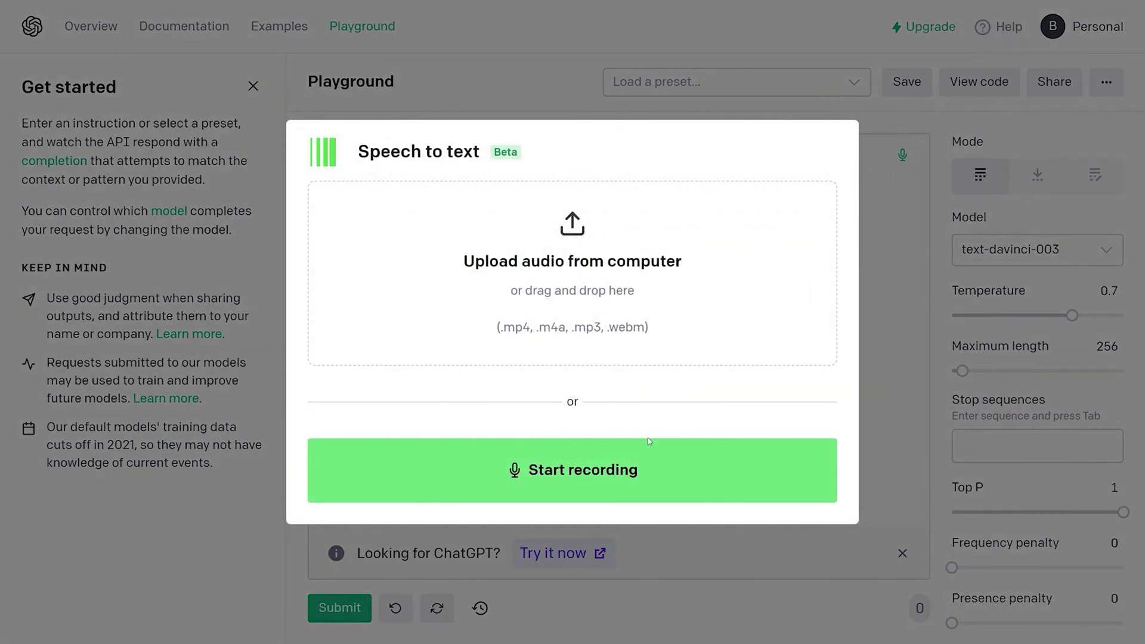
{"action": "left_click", "coordinate": [557, 479]}
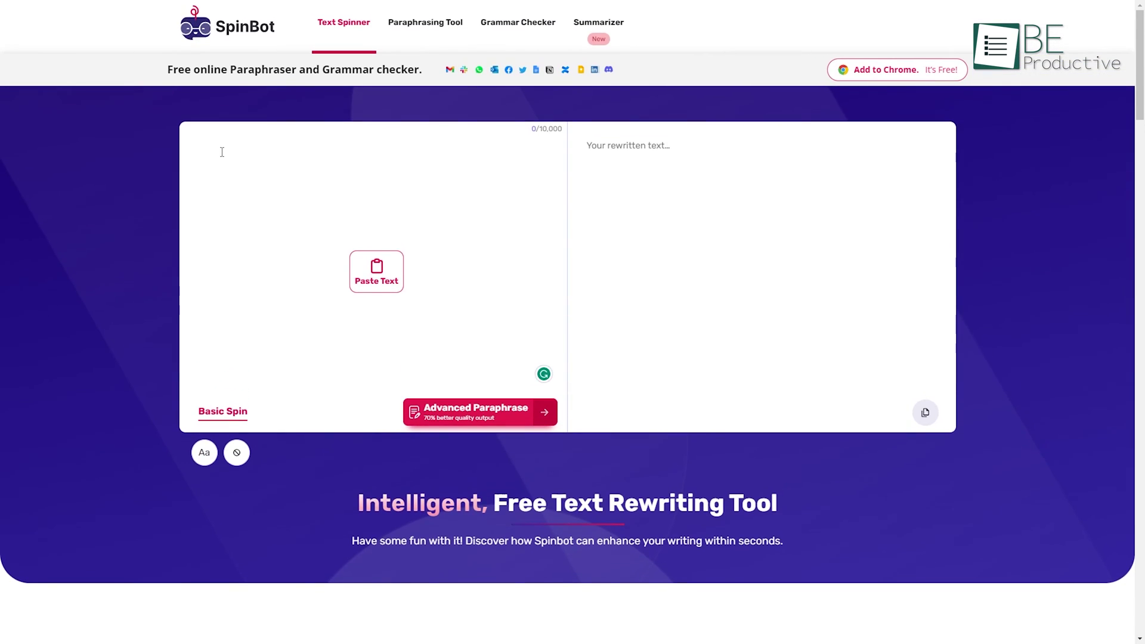
- Basic Spin the first pasted passage, then replace it with a second passage and spin that
{"action": "type", "text": "Marianne lives in the white mansion with the driveway and that Connell's mother is a cleaner, but no one knows of the special relationship between these facts."}
{"action": "left_click", "coordinate": [244, 412]}
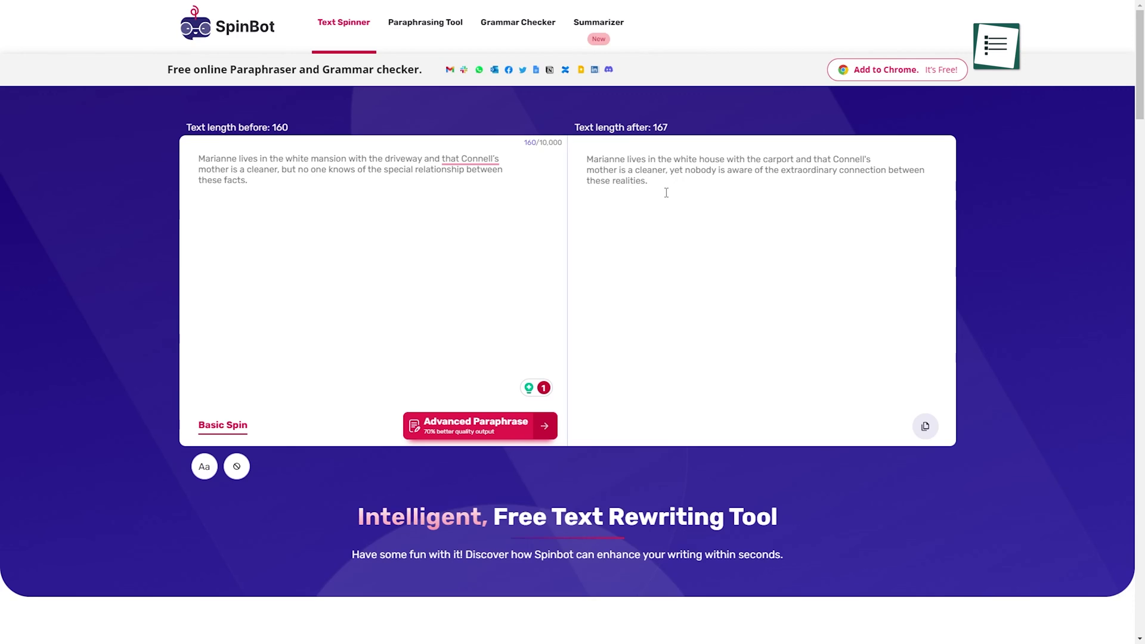
{"action": "left_click", "coordinate": [226, 169]}
{"action": "key", "text": "ctrl+a"}
{"action": "type", "text": "She's probably just being glib and not suggestive. but if she is being suggestive it's only to degrade him by association, since she is considered an object of disgust."}
{"action": "left_click", "coordinate": [238, 410]}
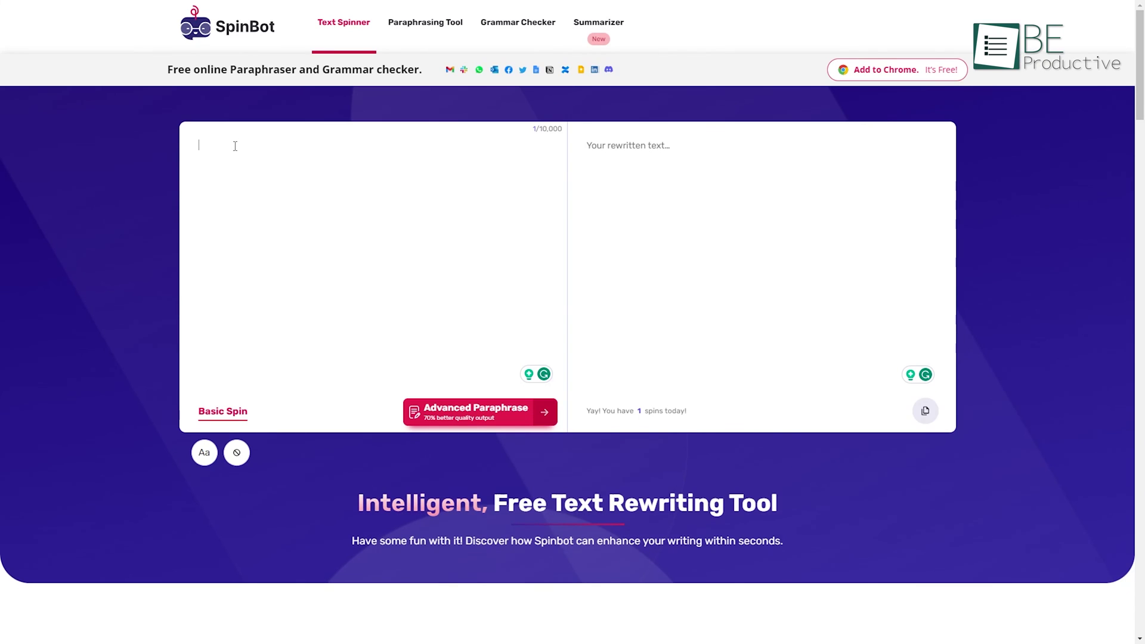
- Spin a longer pasted paragraph, then the Lorraine bathrobe passage
{"action": "type", "text": "Being alone with her is like opening a door away from normal life and then closing it behind him. He’s not frightened of her, actually she’s a pretty relaxed person, but he fears being around her, because of the confusing way he finds himself behaving, the things he says that he would never ordinarily say."}
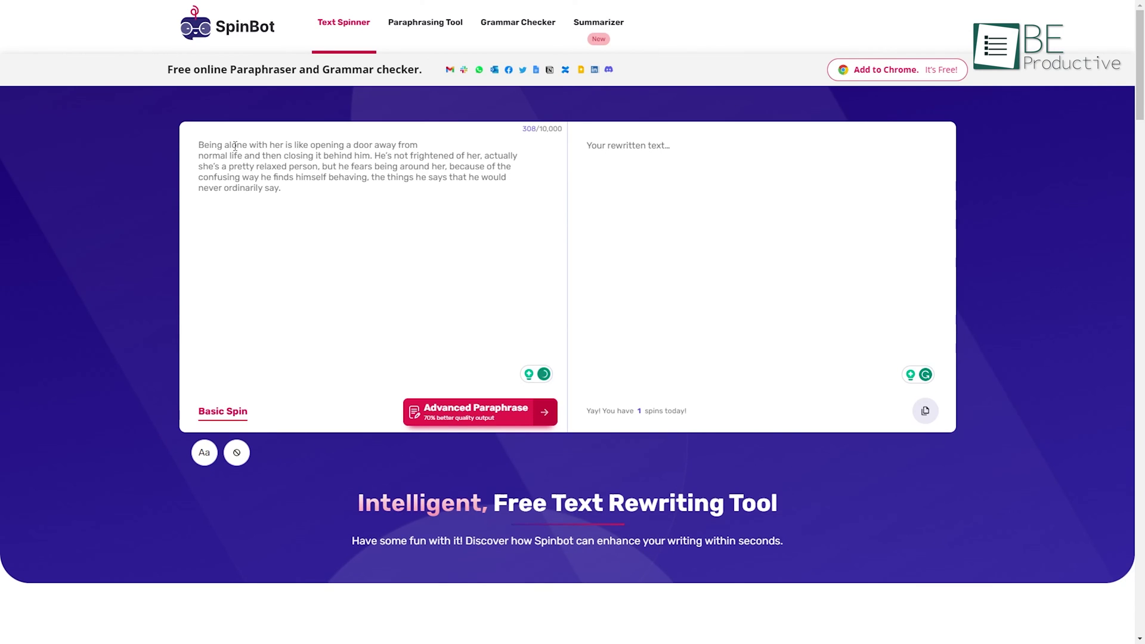
{"action": "left_click", "coordinate": [227, 418]}
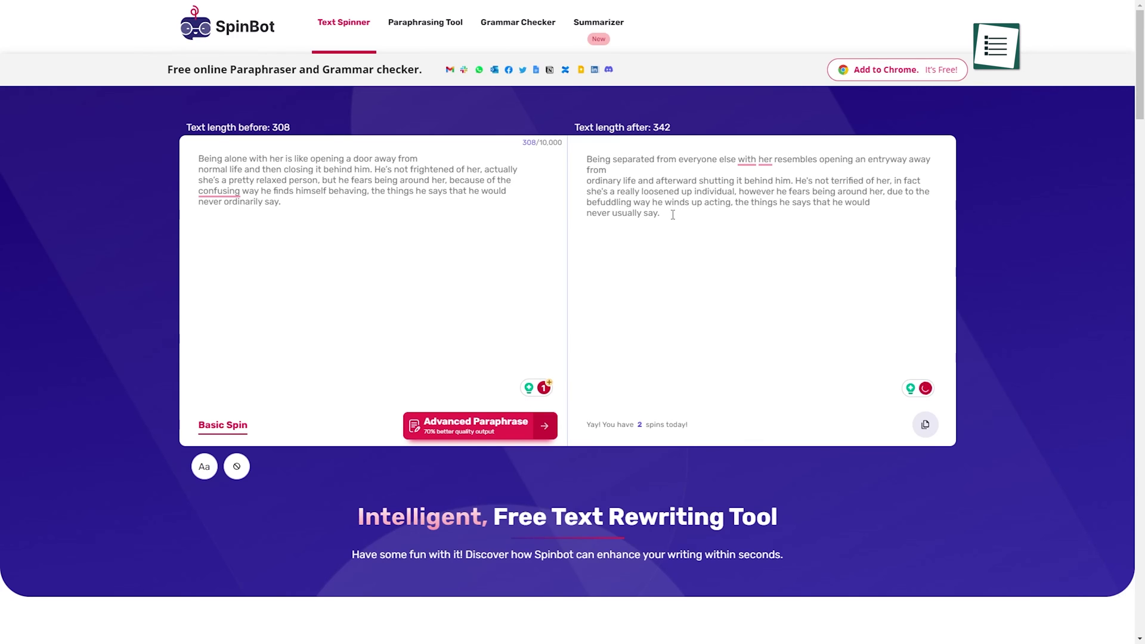
{"action": "mouse_move", "coordinate": [747, 160]}
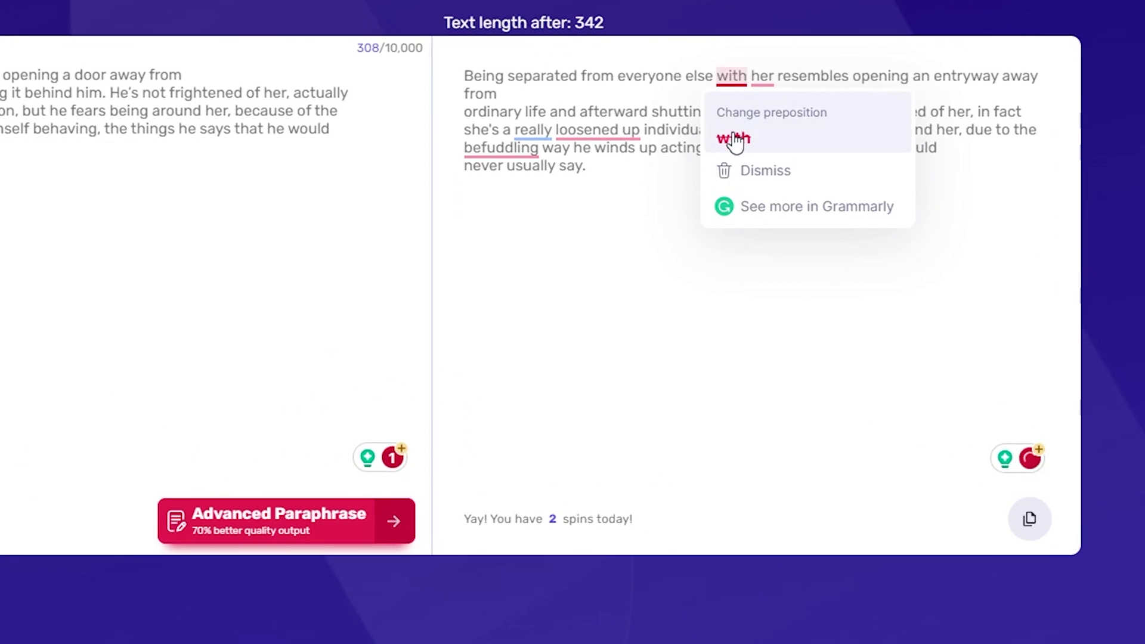
{"action": "mouse_move", "coordinate": [768, 83]}
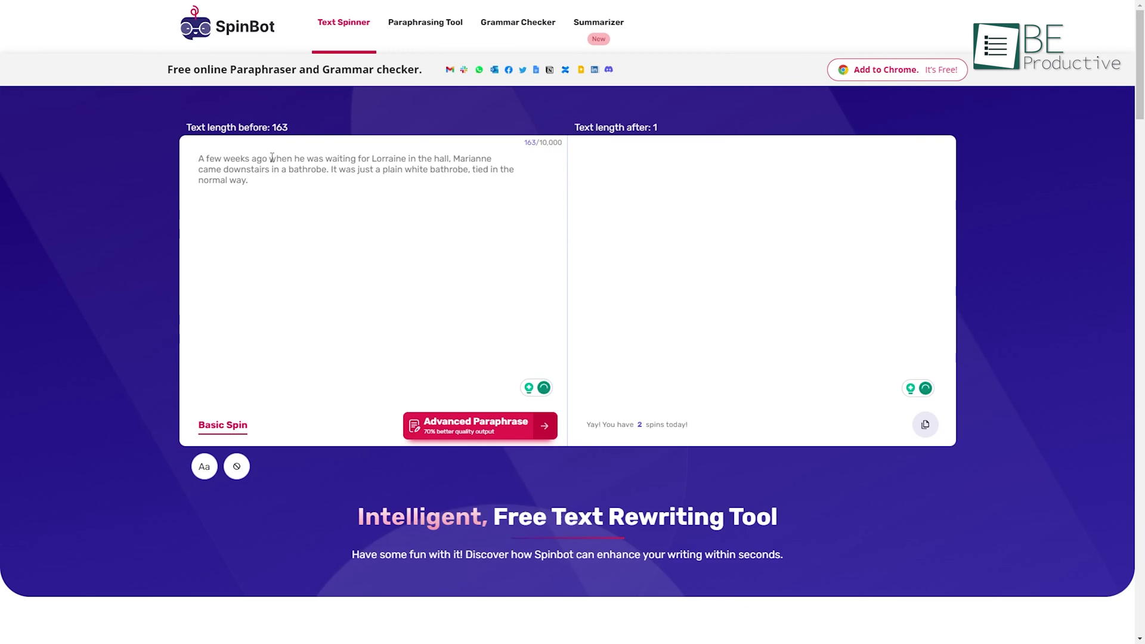
{"action": "left_click", "coordinate": [225, 426]}
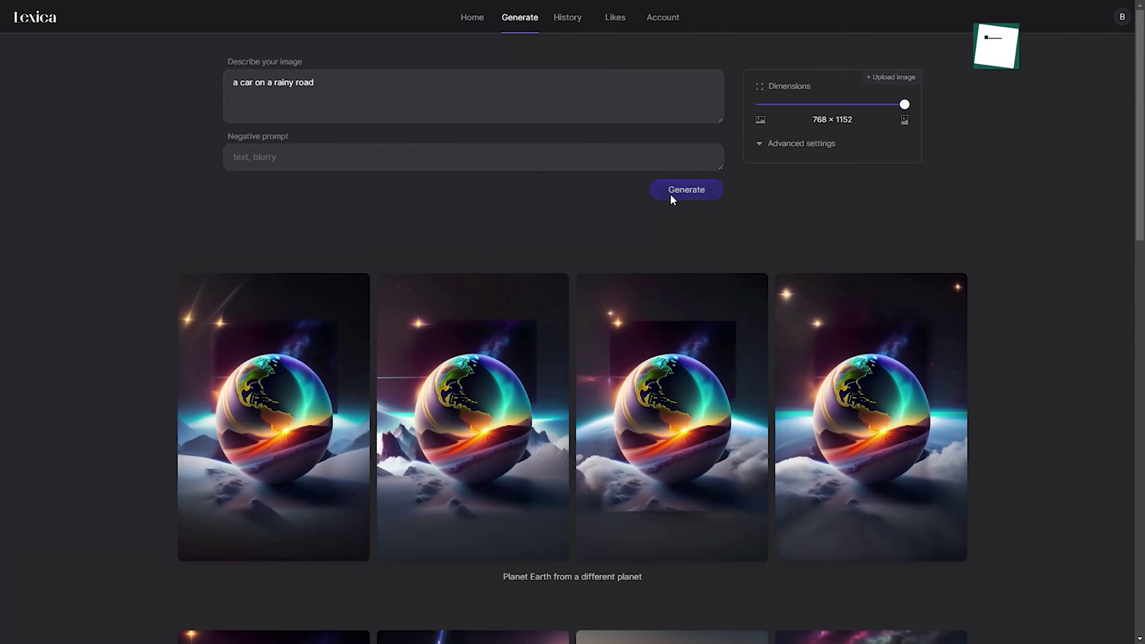
- Generate images for 'a car on a rainy road' and Planet Earth from another planet, then outpaint the first Earth image
{"action": "left_click", "coordinate": [672, 196]}
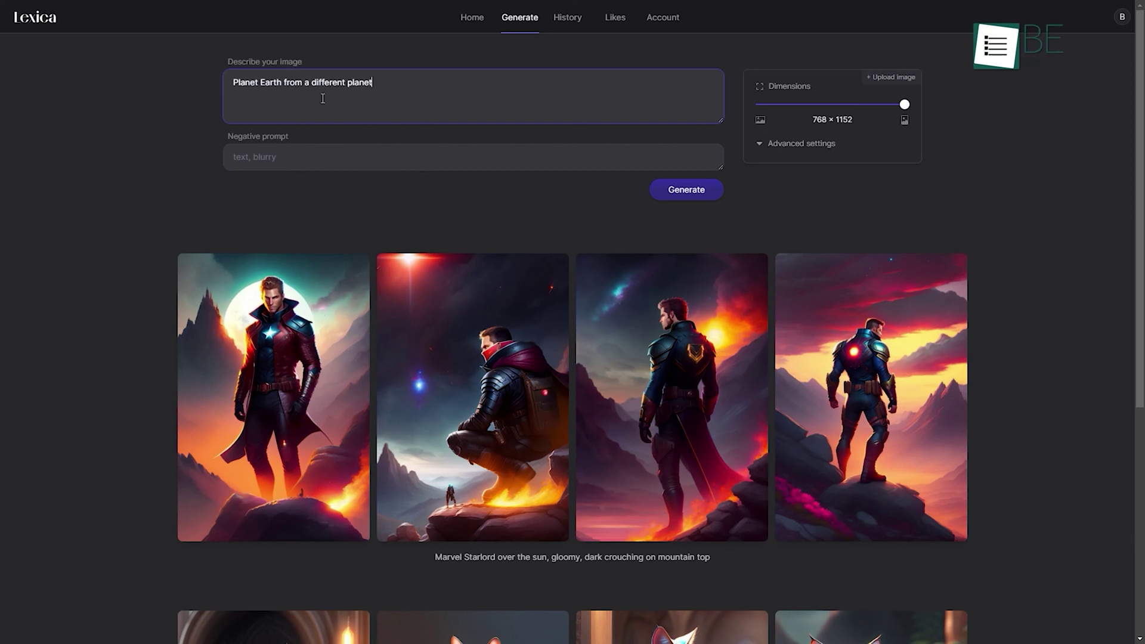
{"action": "left_click", "coordinate": [680, 197]}
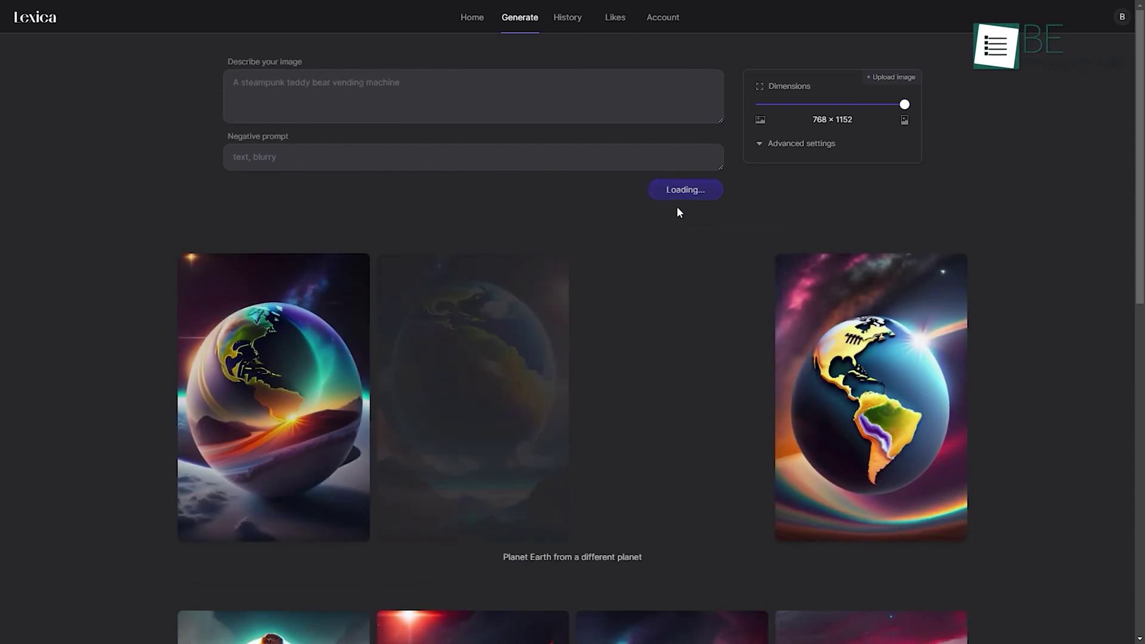
{"action": "mouse_move", "coordinate": [213, 365]}
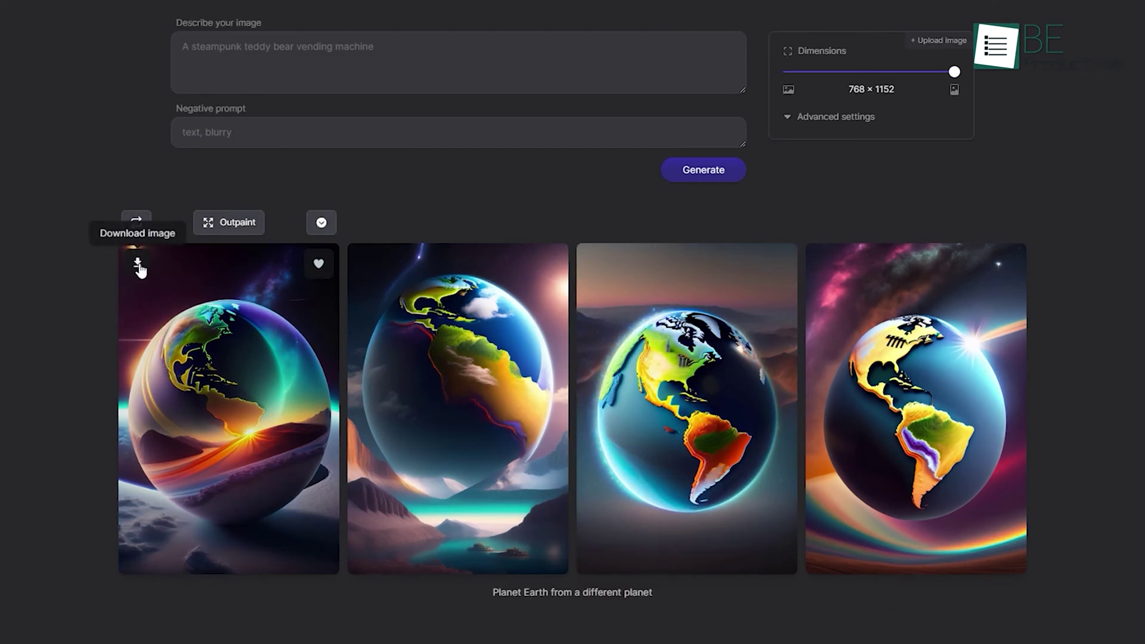
{"action": "left_click", "coordinate": [226, 226]}
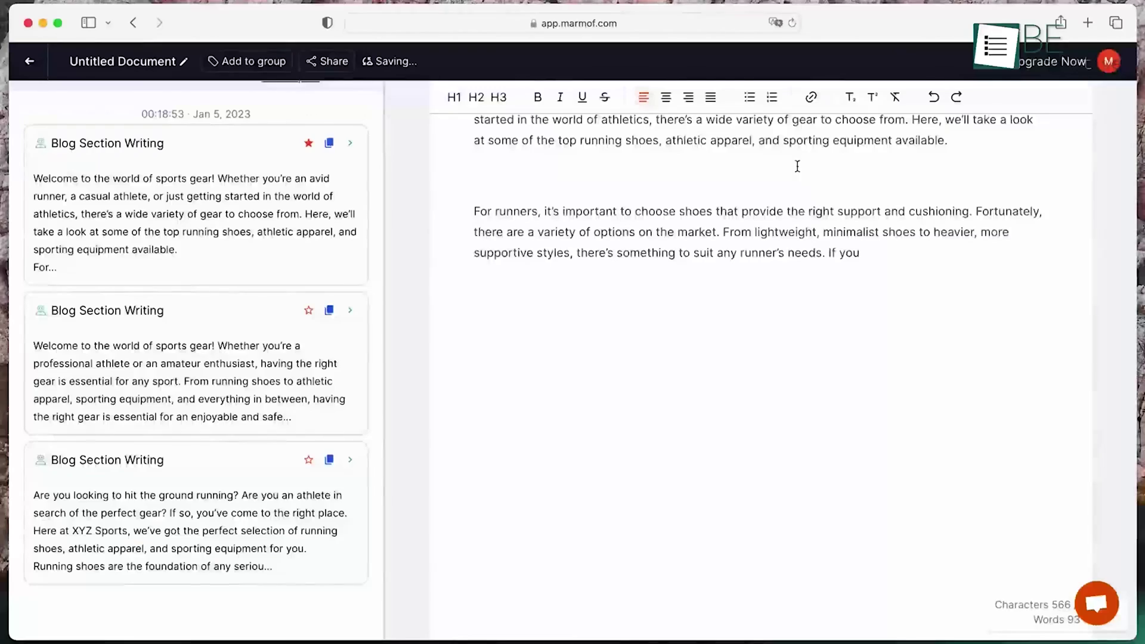
- Start a Blog Section Writing document with the topic Sports Gear and its keywords
{"action": "scroll", "coordinate": [797, 166], "scroll_direction": "up", "scroll_amount": 2}
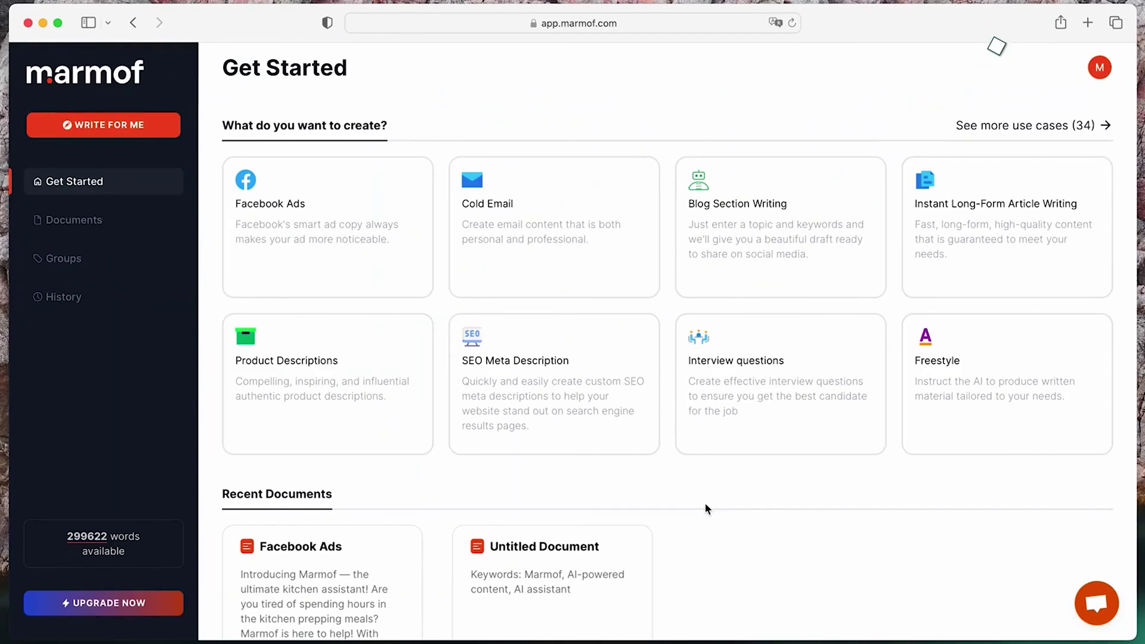
{"action": "left_click", "coordinate": [745, 231]}
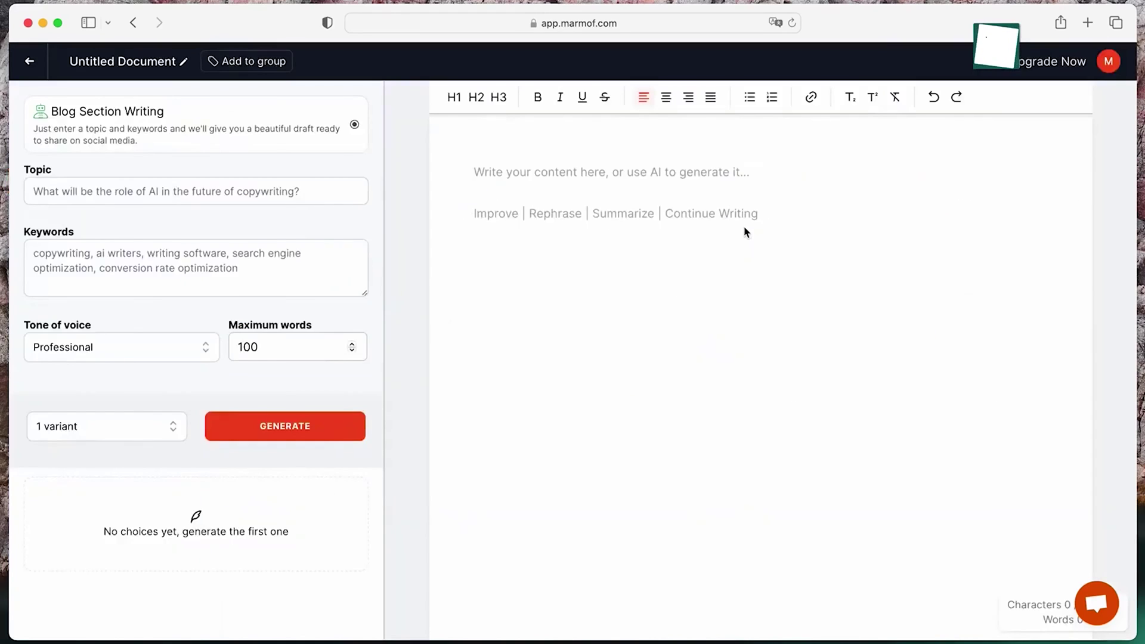
{"action": "left_click", "coordinate": [147, 196]}
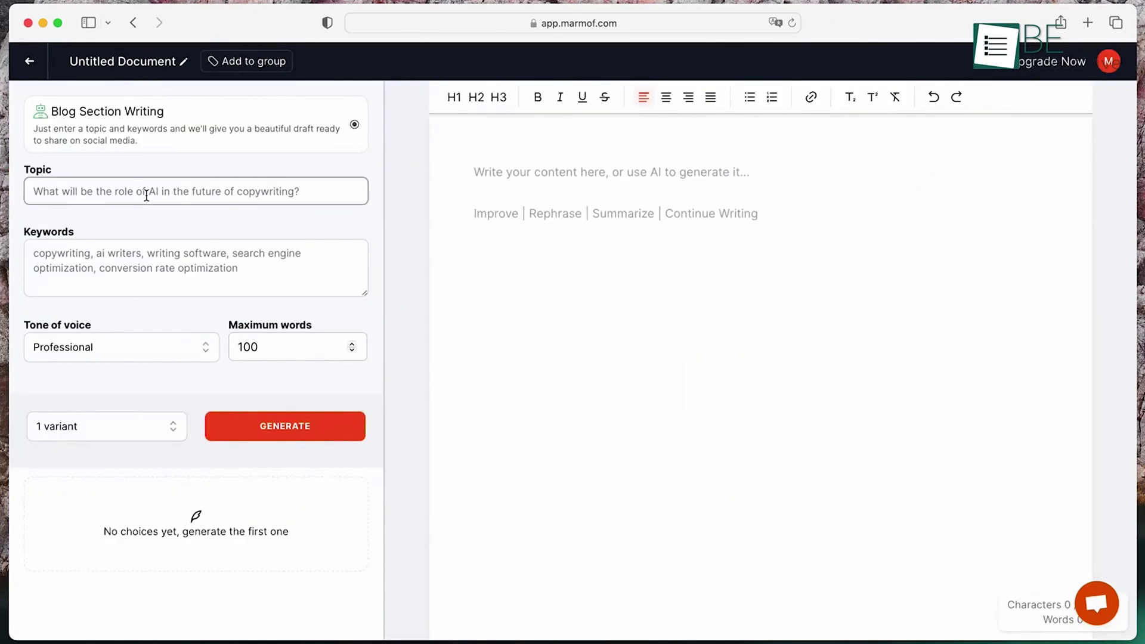
{"action": "type", "text": "Sports Gear"}
{"action": "left_click", "coordinate": [110, 258]}
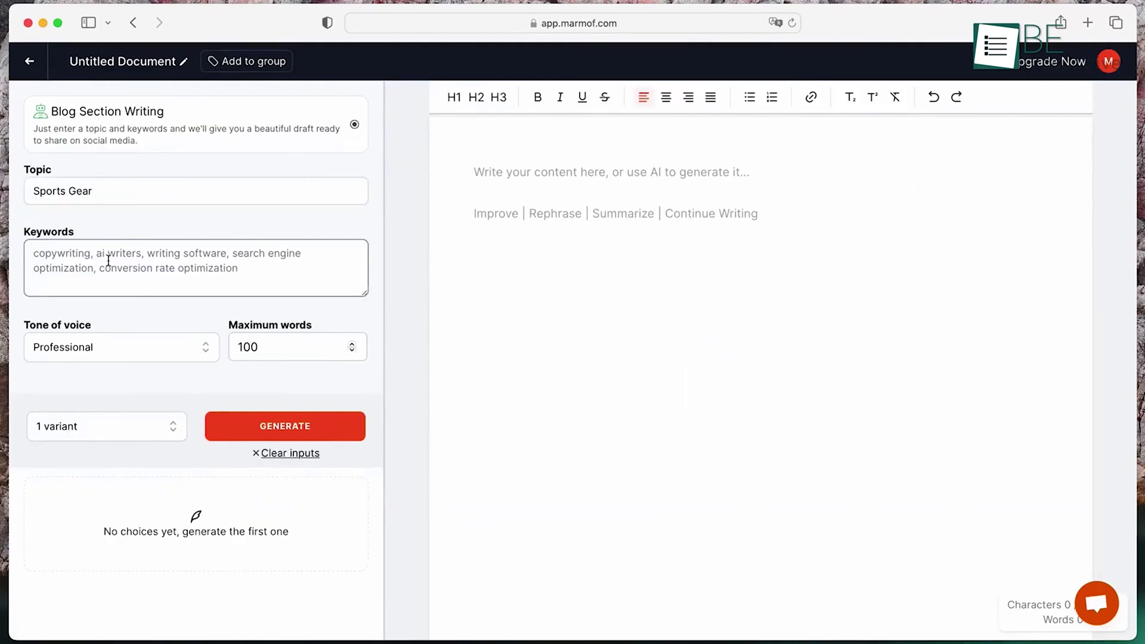
{"action": "type", "text": "r"}
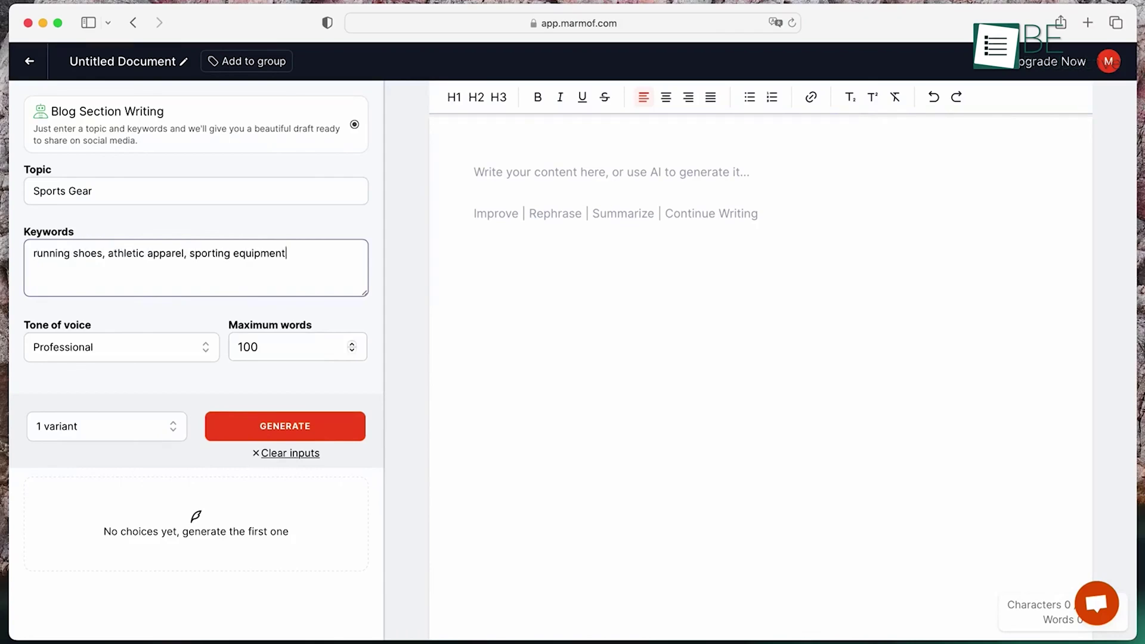
- Set the tone to Positive and variants to 3, then generate the blog sections
{"action": "left_click", "coordinate": [157, 349]}
{"action": "scroll", "coordinate": [149, 451], "scroll_direction": "down", "scroll_amount": 4}
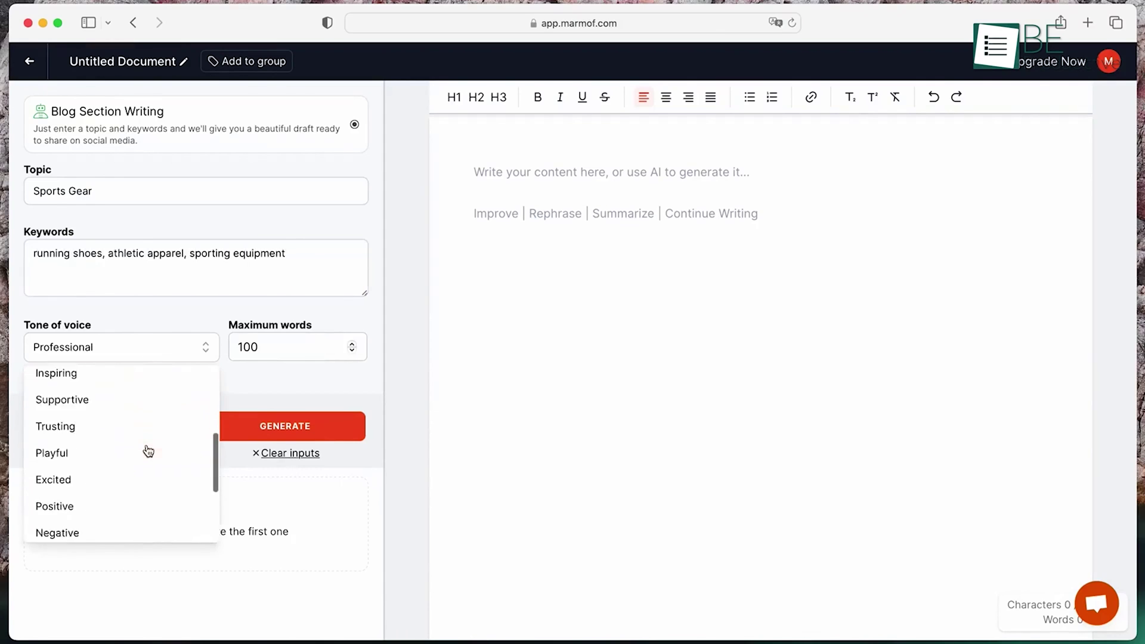
{"action": "left_click", "coordinate": [149, 506]}
{"action": "left_click", "coordinate": [149, 430]}
{"action": "left_click", "coordinate": [137, 513]}
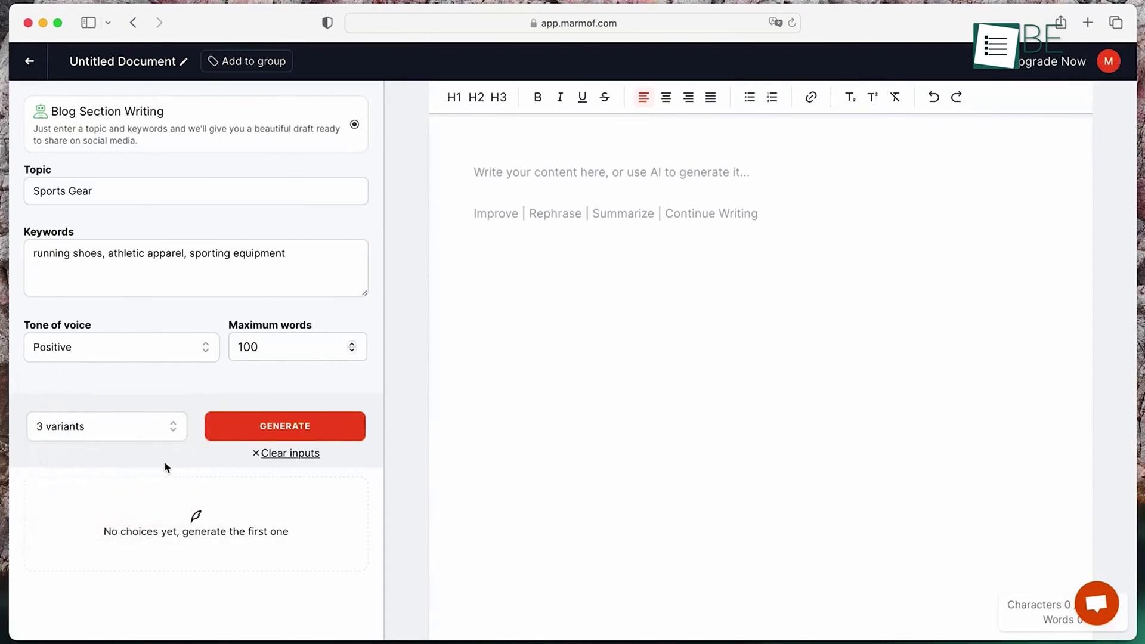
{"action": "left_click", "coordinate": [241, 428]}
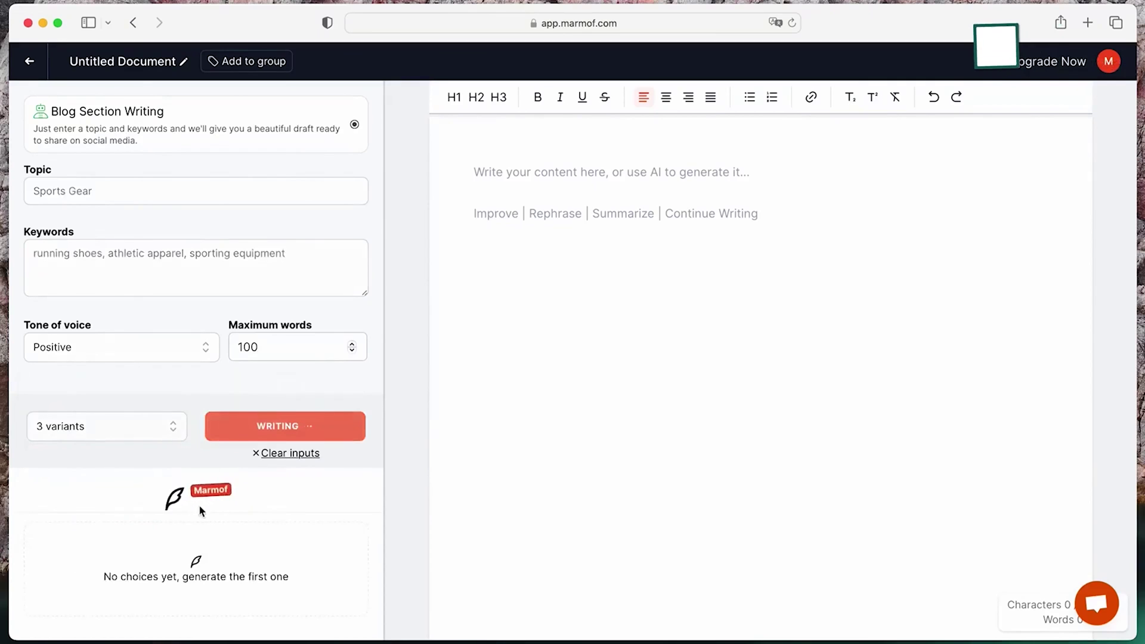
- Bookmark the first generated draft and move it into the document
{"action": "scroll", "coordinate": [199, 507], "scroll_direction": "down", "scroll_amount": 6}
{"action": "left_click", "coordinate": [350, 146]}
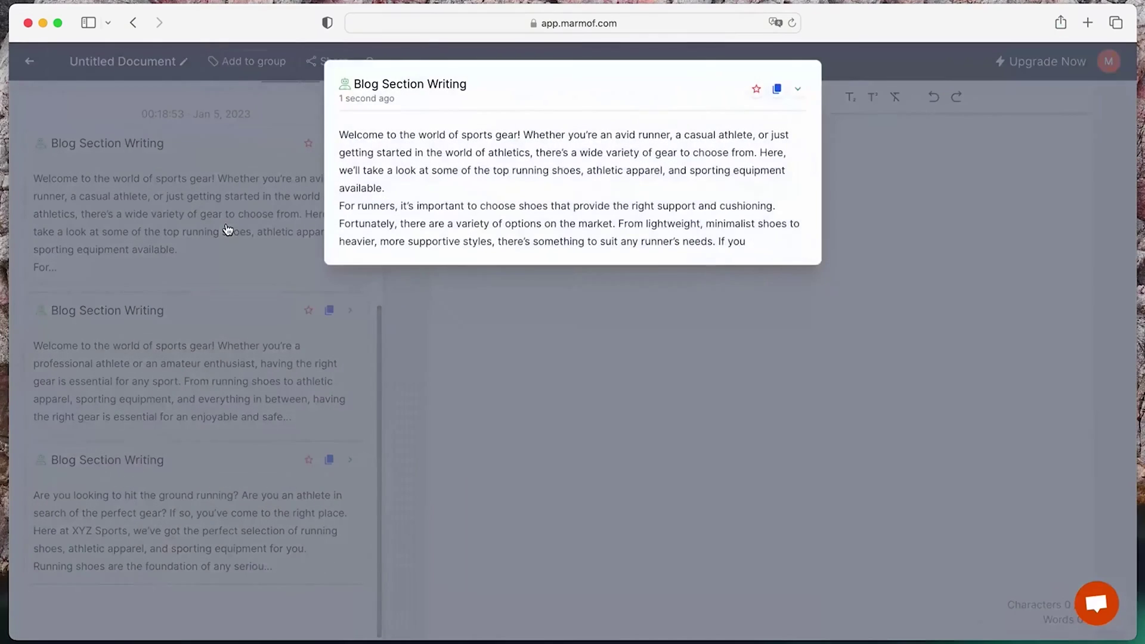
{"action": "left_click", "coordinate": [758, 90]}
{"action": "left_click", "coordinate": [798, 89]}
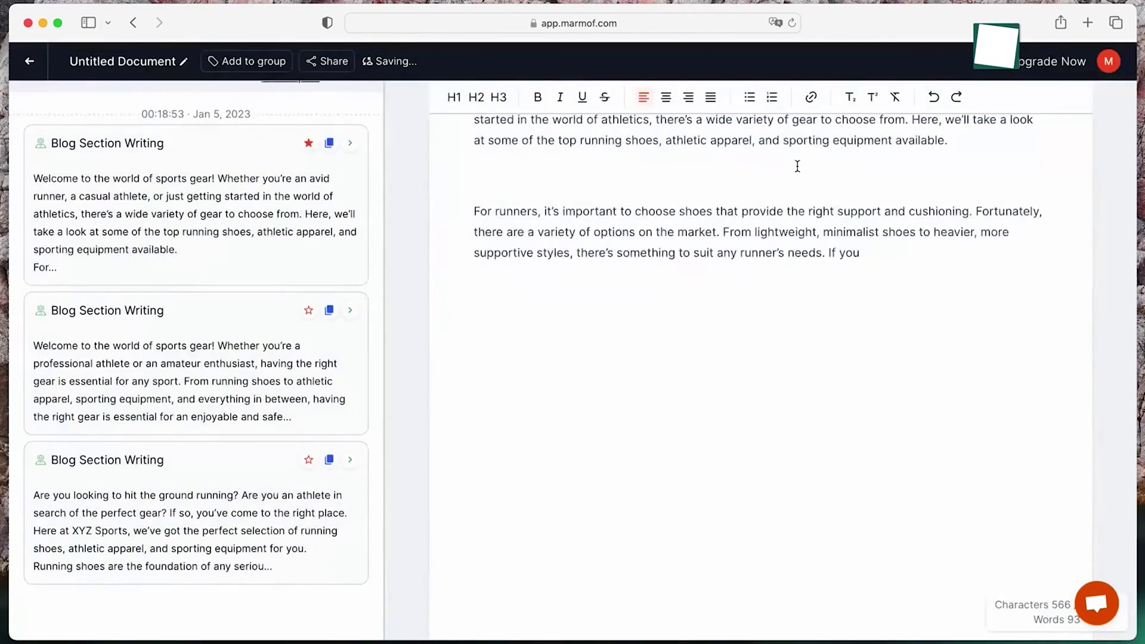